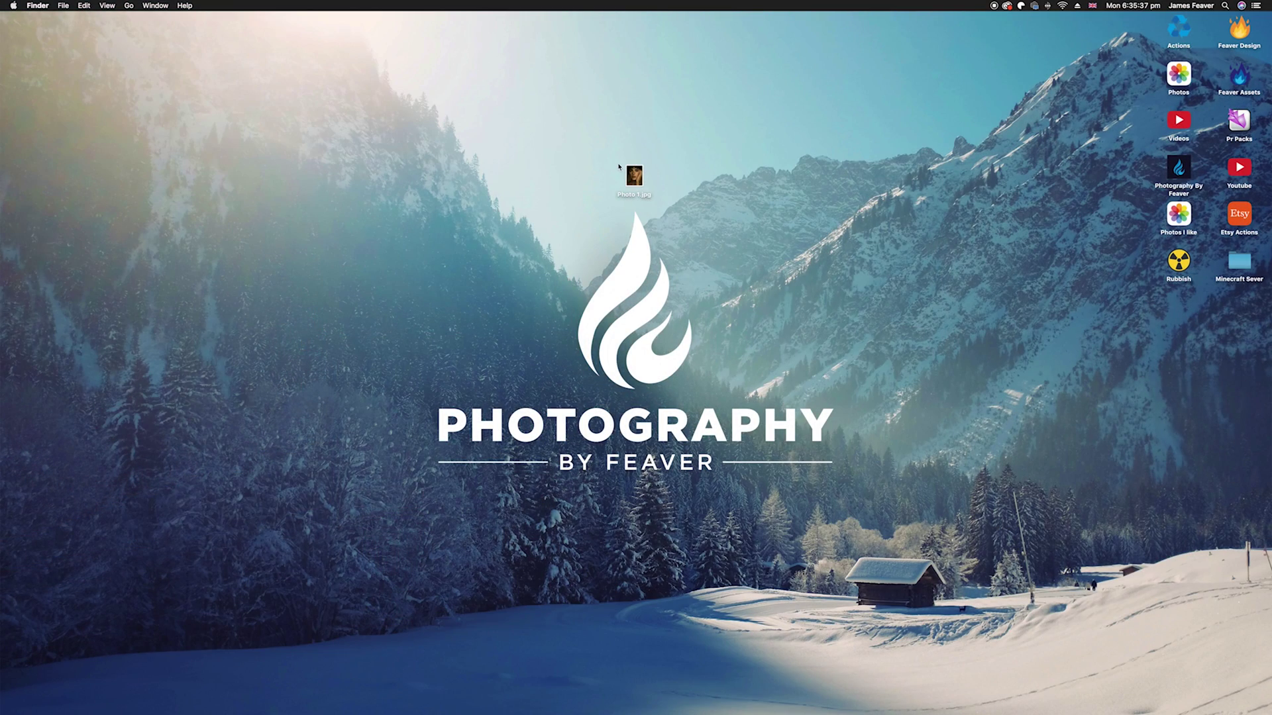
Step: Open Photo 1.jpg from the desktop in Photoshop as a new document
double_click(630, 175)
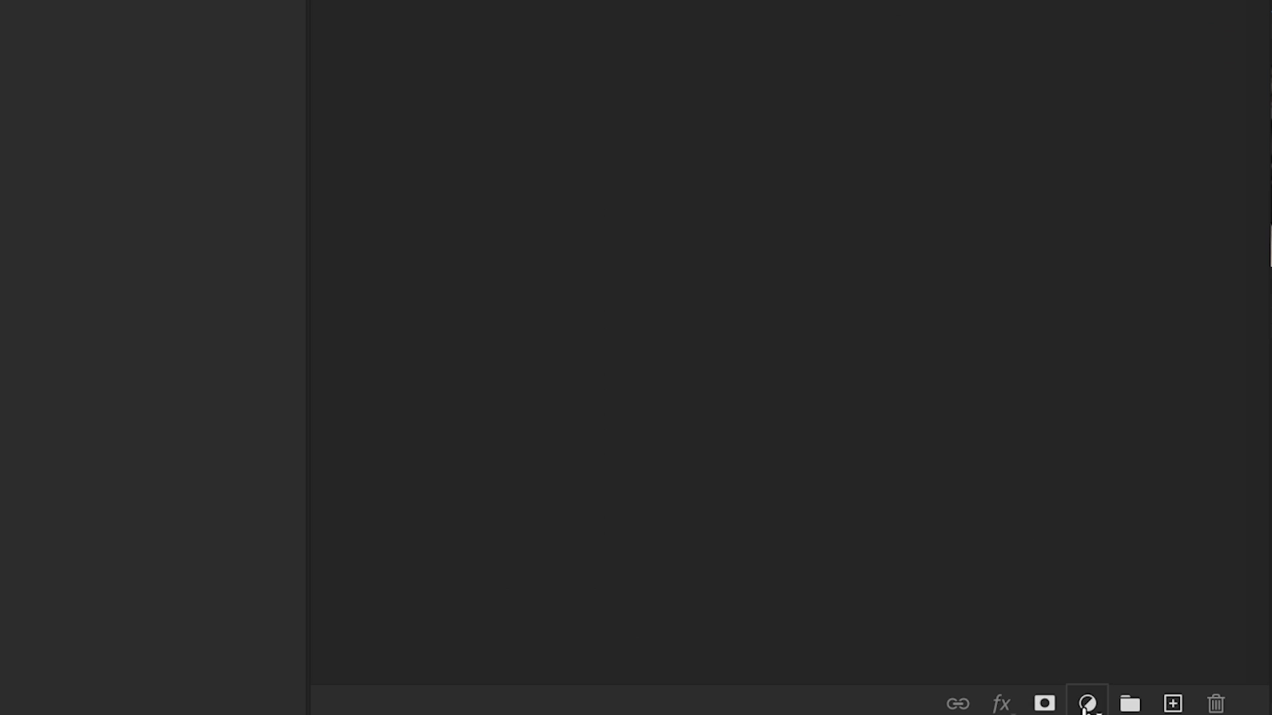
Step: Add a Curves adjustment layer above the Background from the Layers panel's adjustment menu
click(1086, 705)
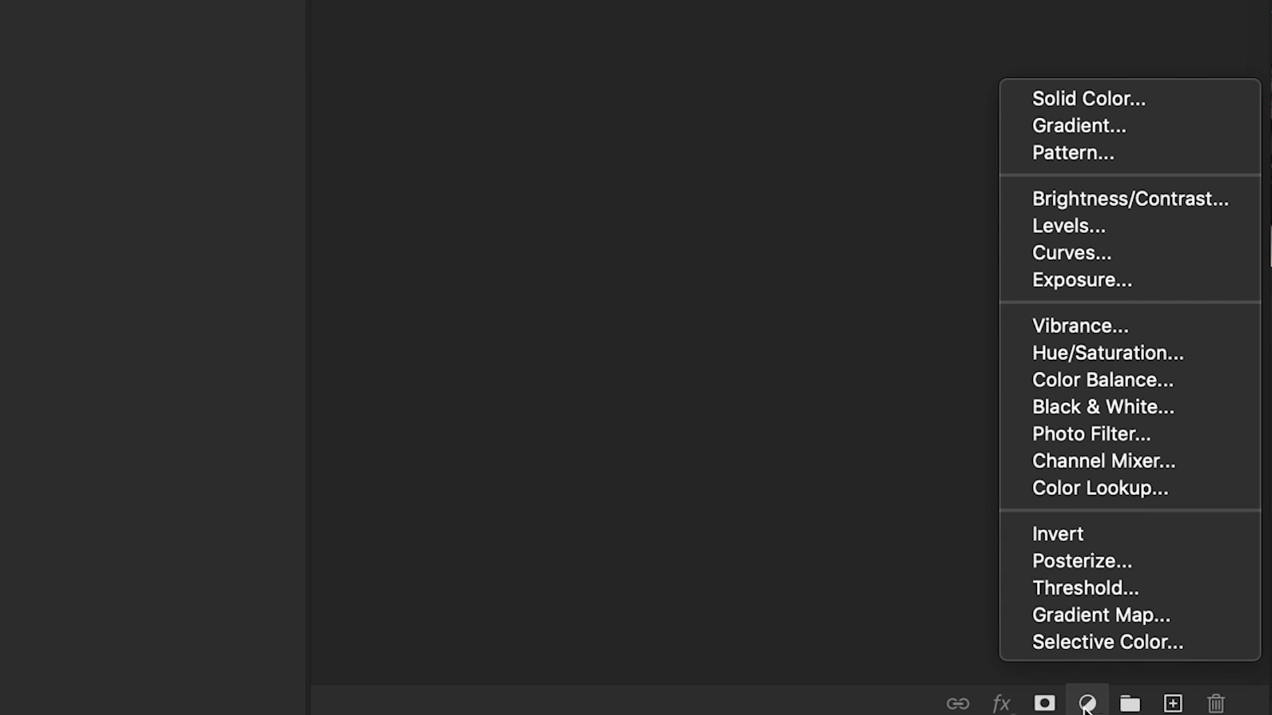
click(1074, 259)
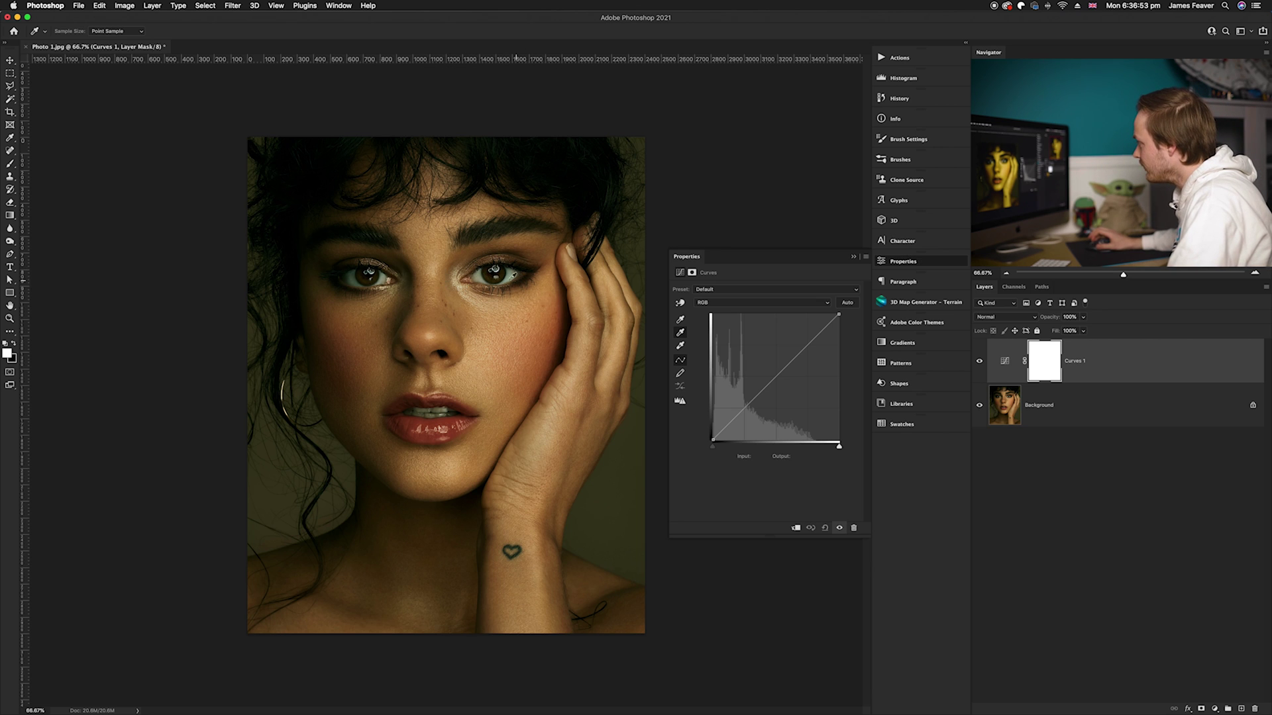
Step: Sample the eye's white with the Curves gray-point eyedropper to remove the yellow cast
scroll(485, 271, up, 10)
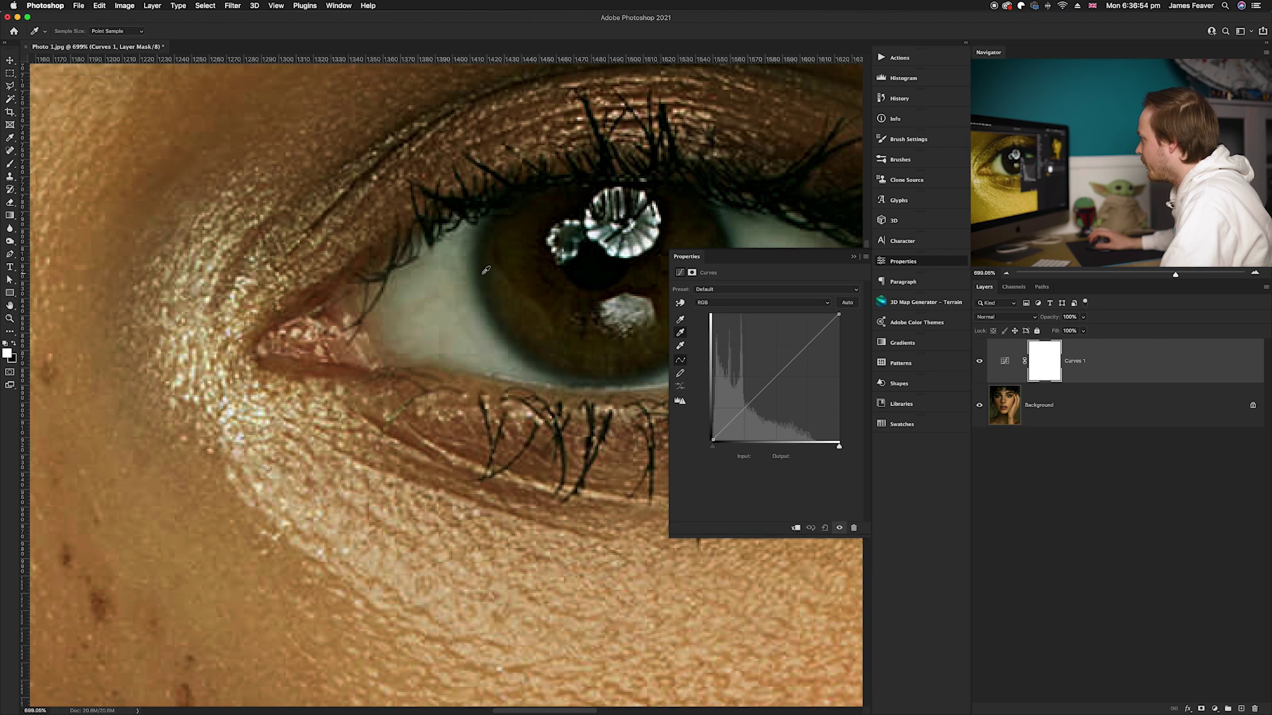
scroll(485, 270, right, 5)
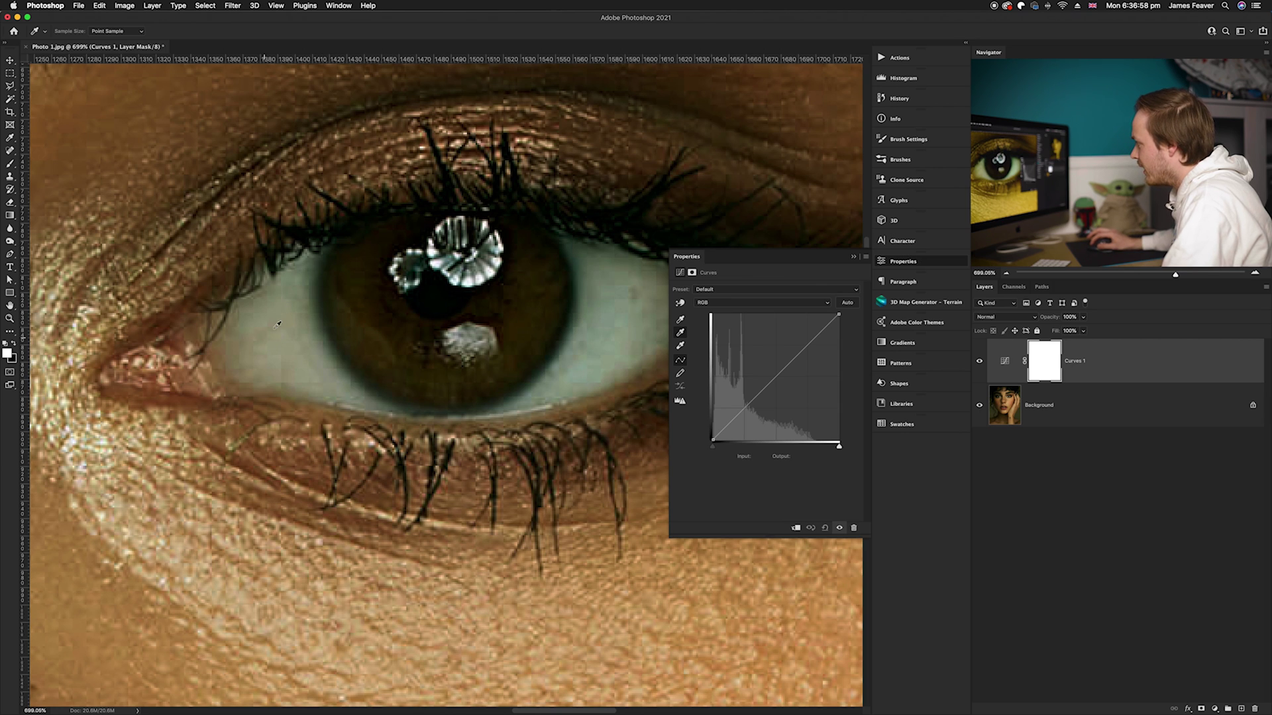
click(294, 335)
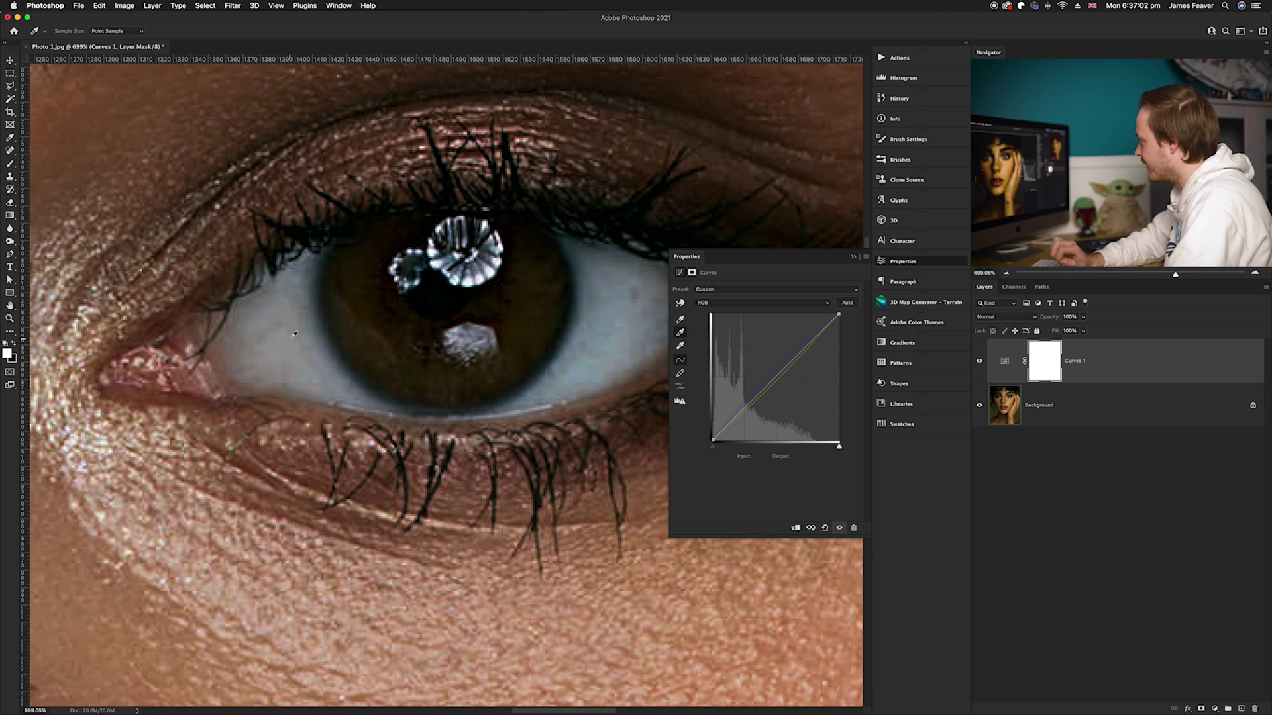
key(super+0)
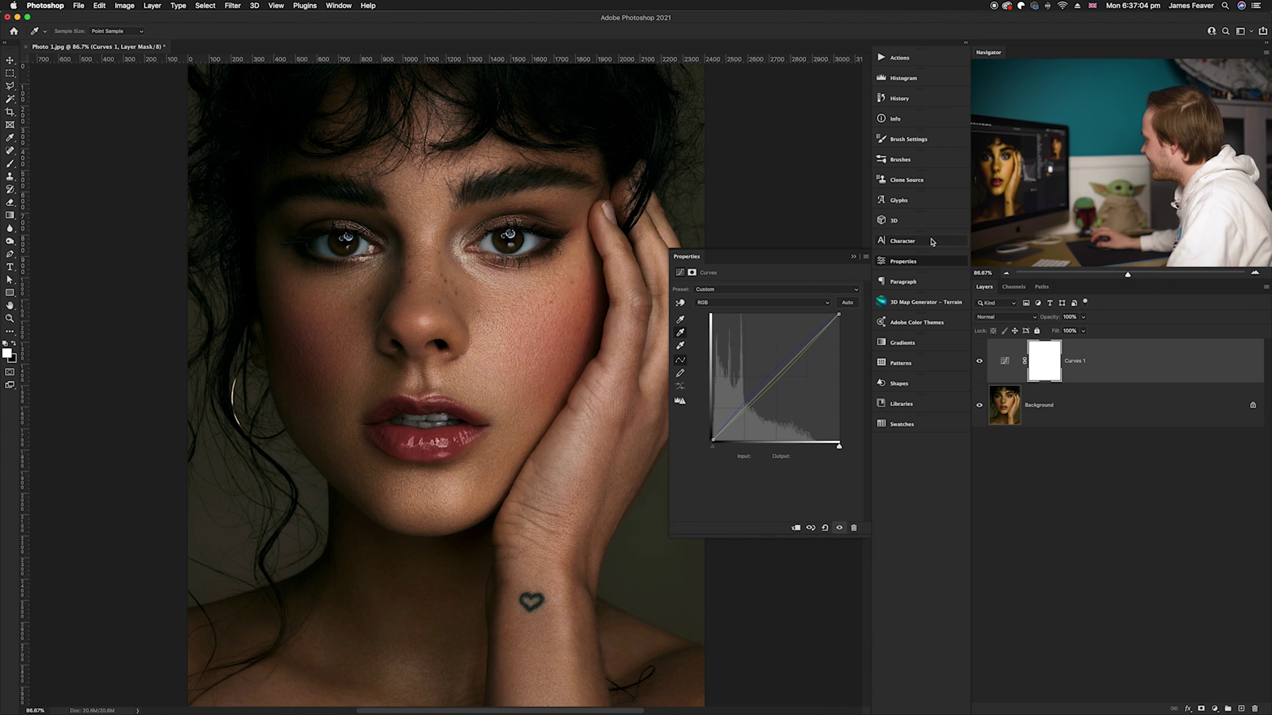
Step: Close Curves Properties, toggle Curves 1 off and on to compare, and zoom to 66.7%
click(919, 263)
click(979, 363)
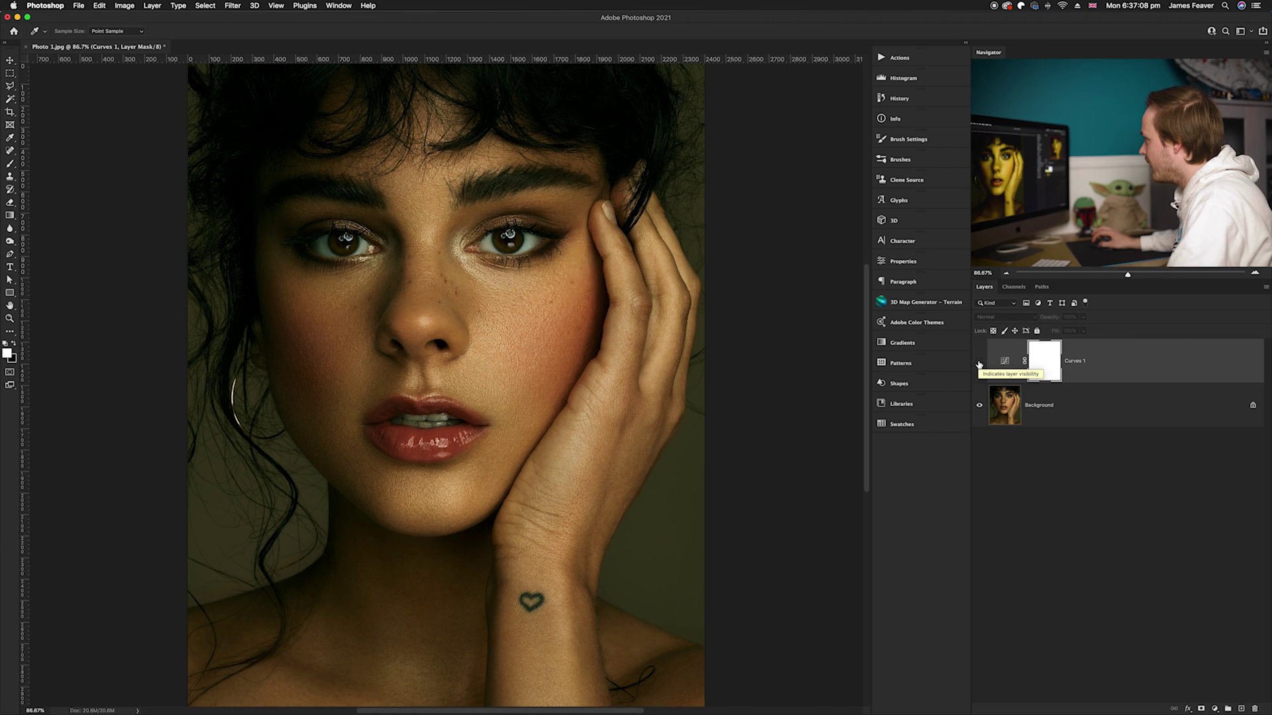
click(979, 362)
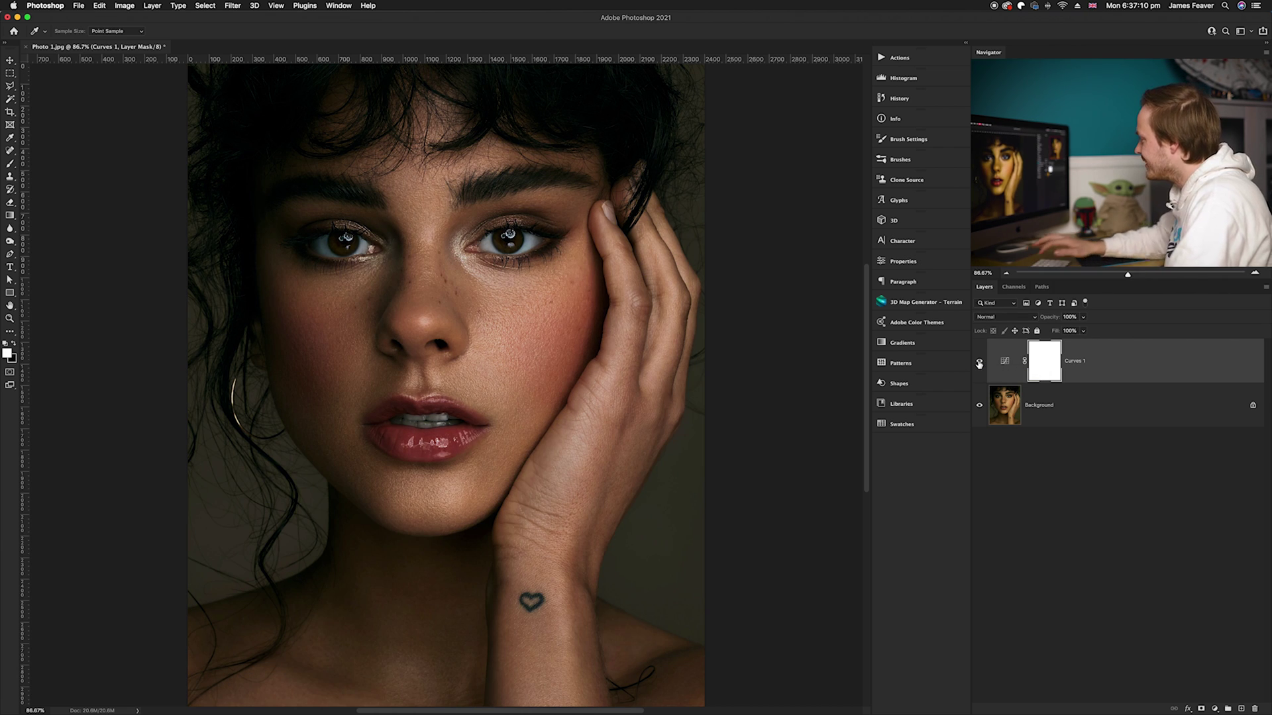
key(super+minus)
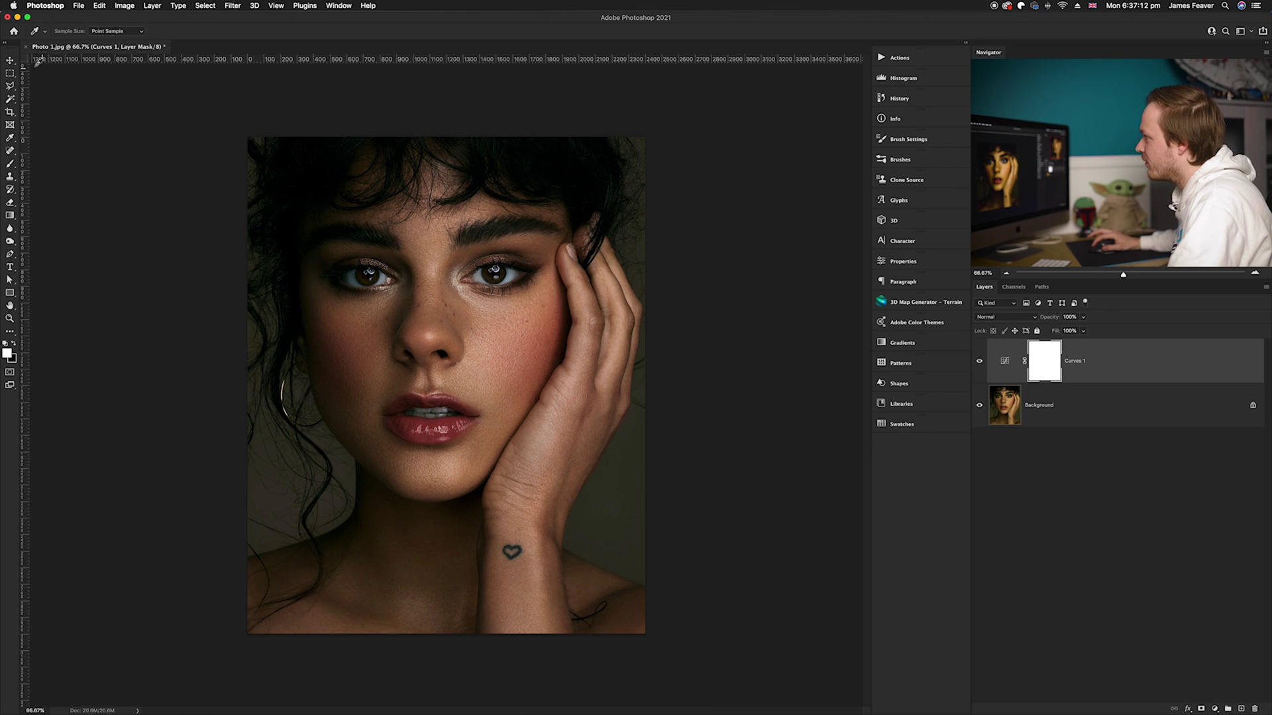
click(10, 59)
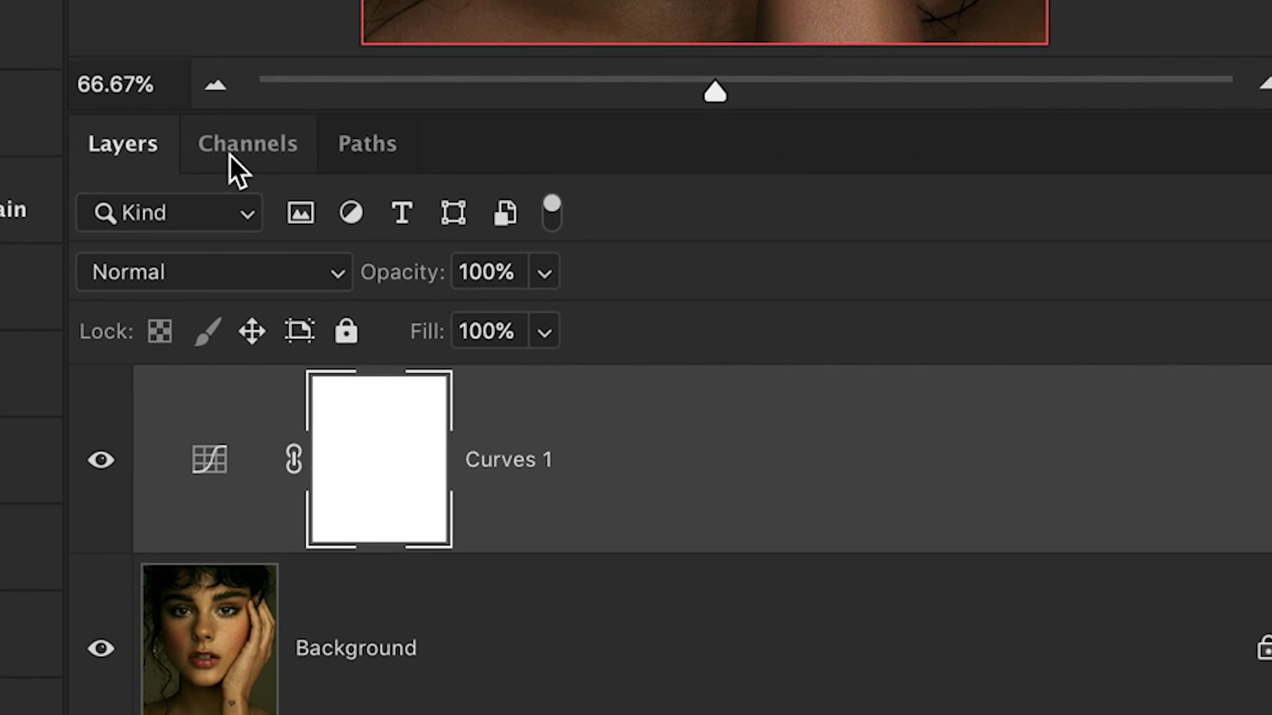
Step: Load the portrait's bright areas as a luminosity selection from the RGB channel thumbnail
click(232, 162)
click(163, 140)
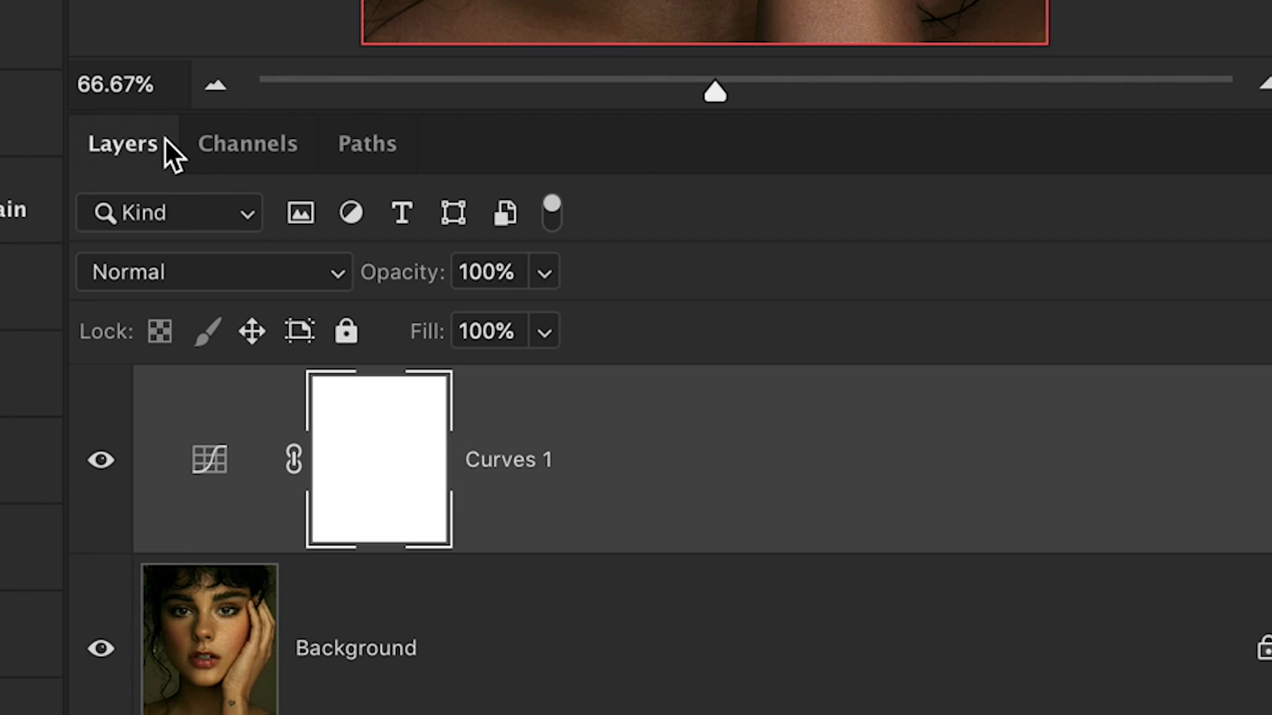
click(239, 141)
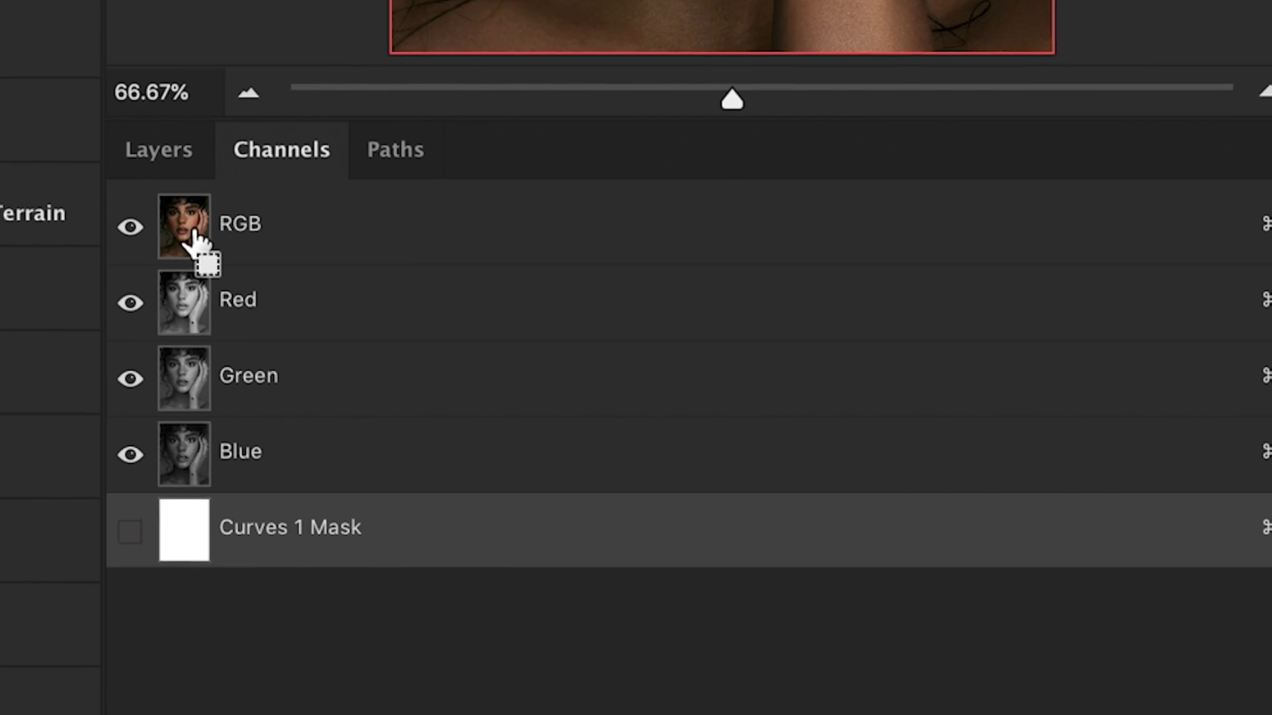
super+click(159, 232)
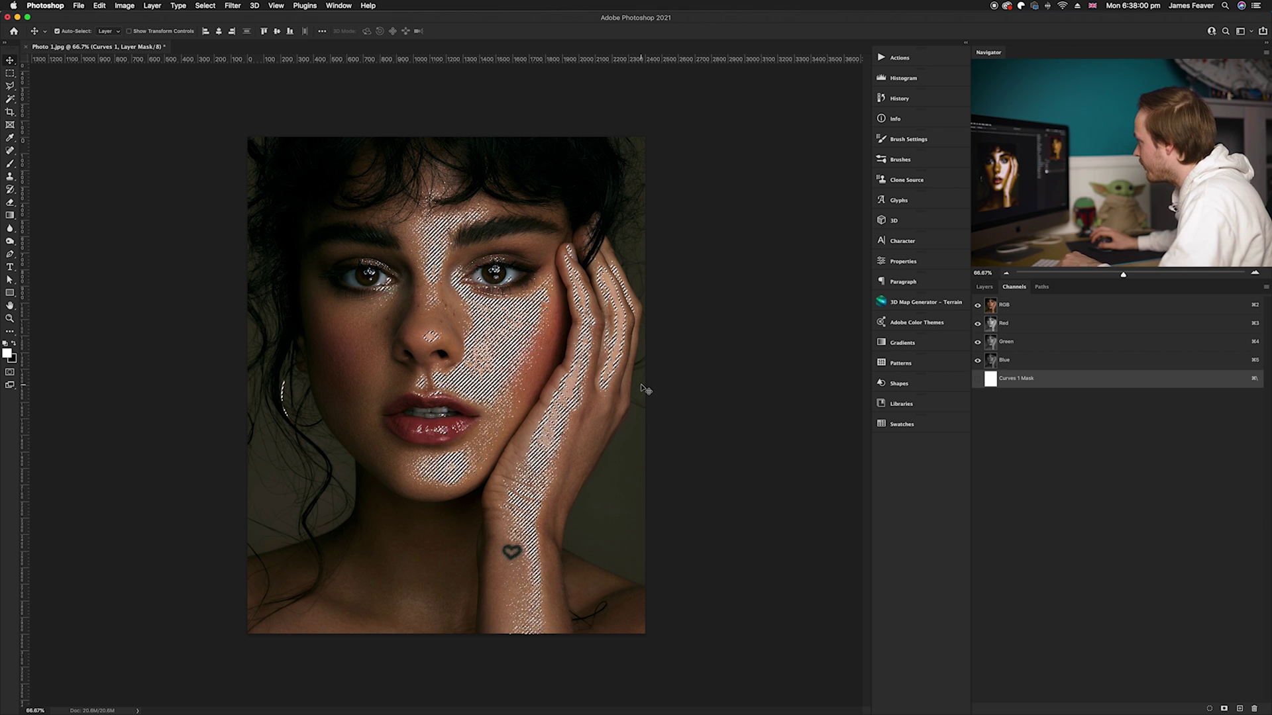
click(985, 287)
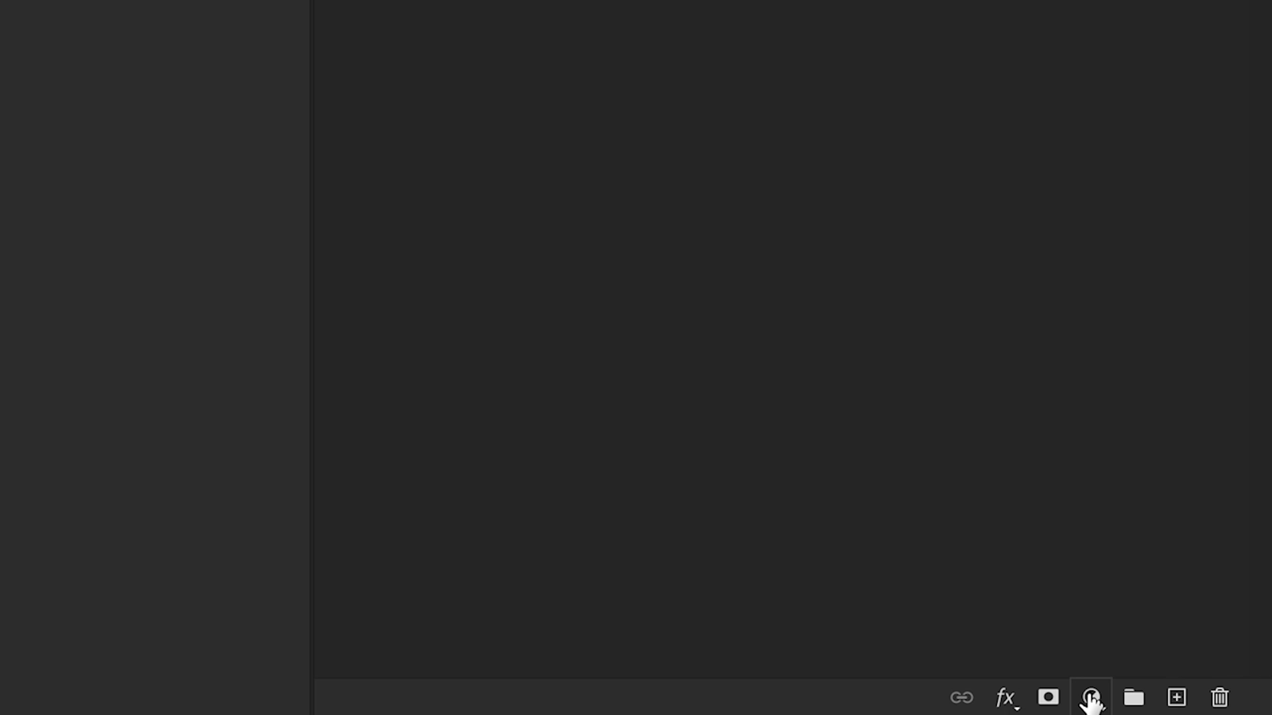
Step: Add a highlight-masked Levels layer with white input 178 and midtones 0.79, then compare
click(1090, 698)
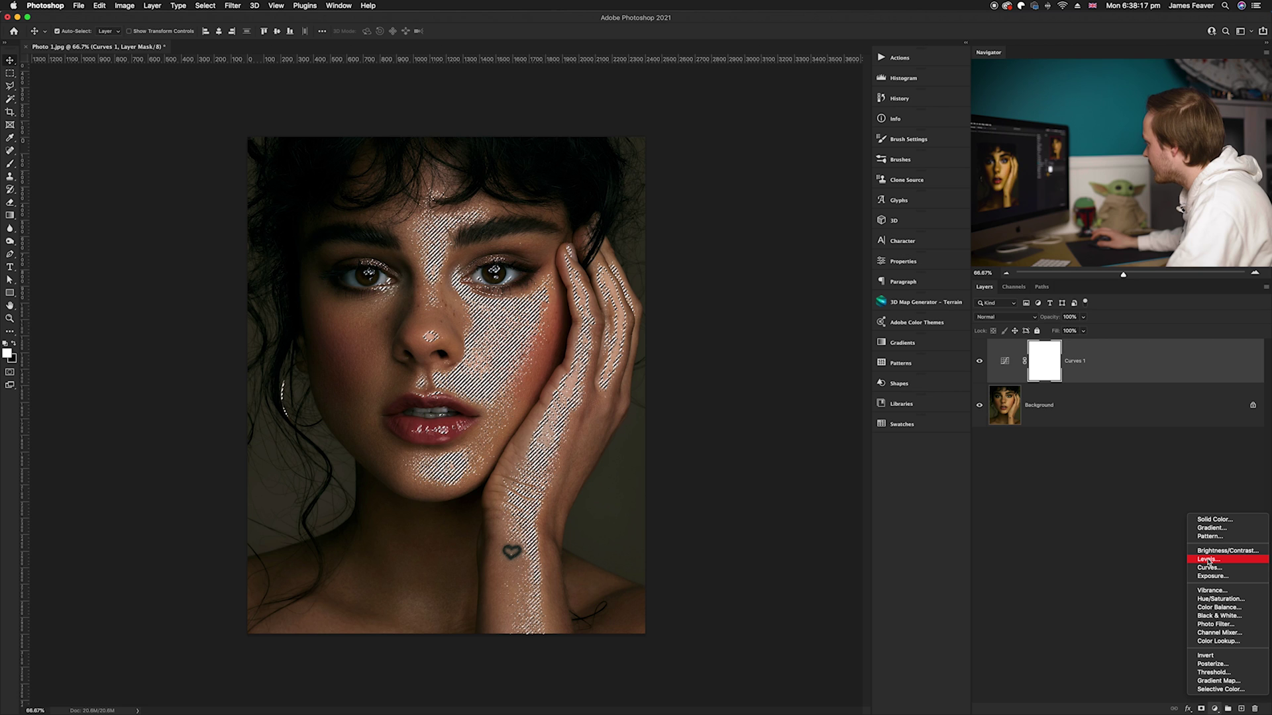
click(1068, 220)
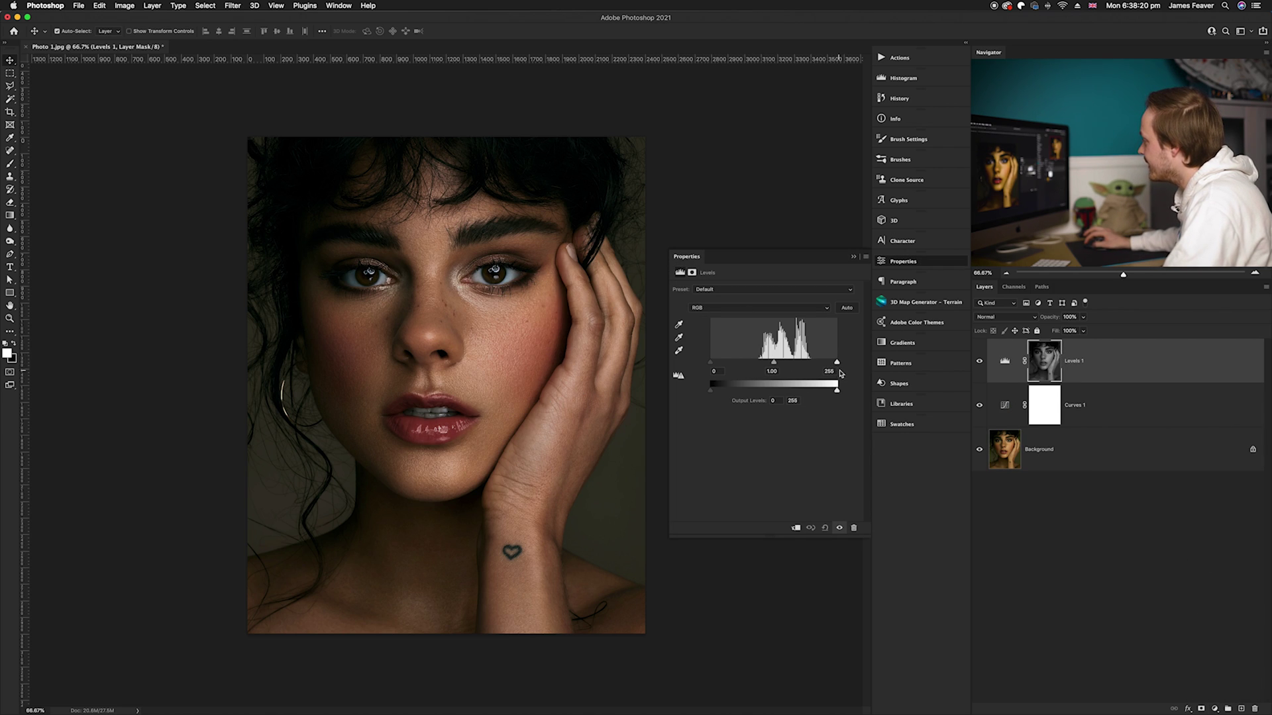
drag(838, 366, 800, 363)
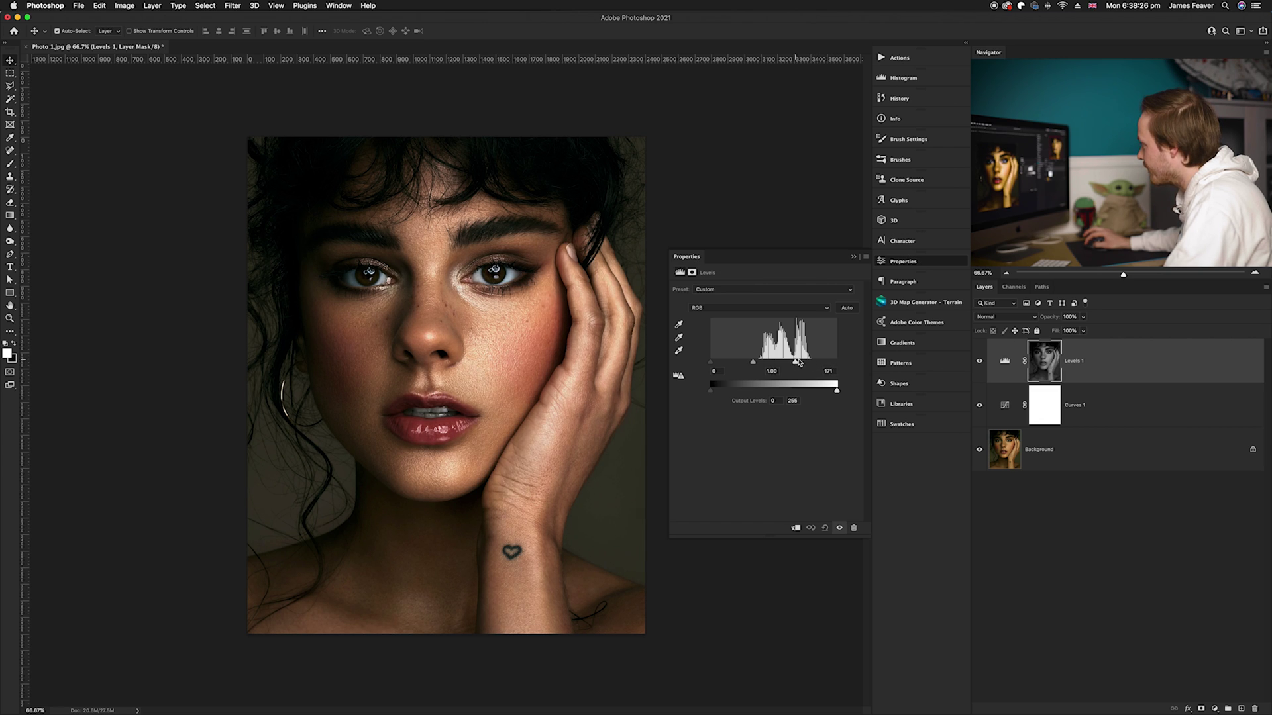
drag(756, 364, 762, 364)
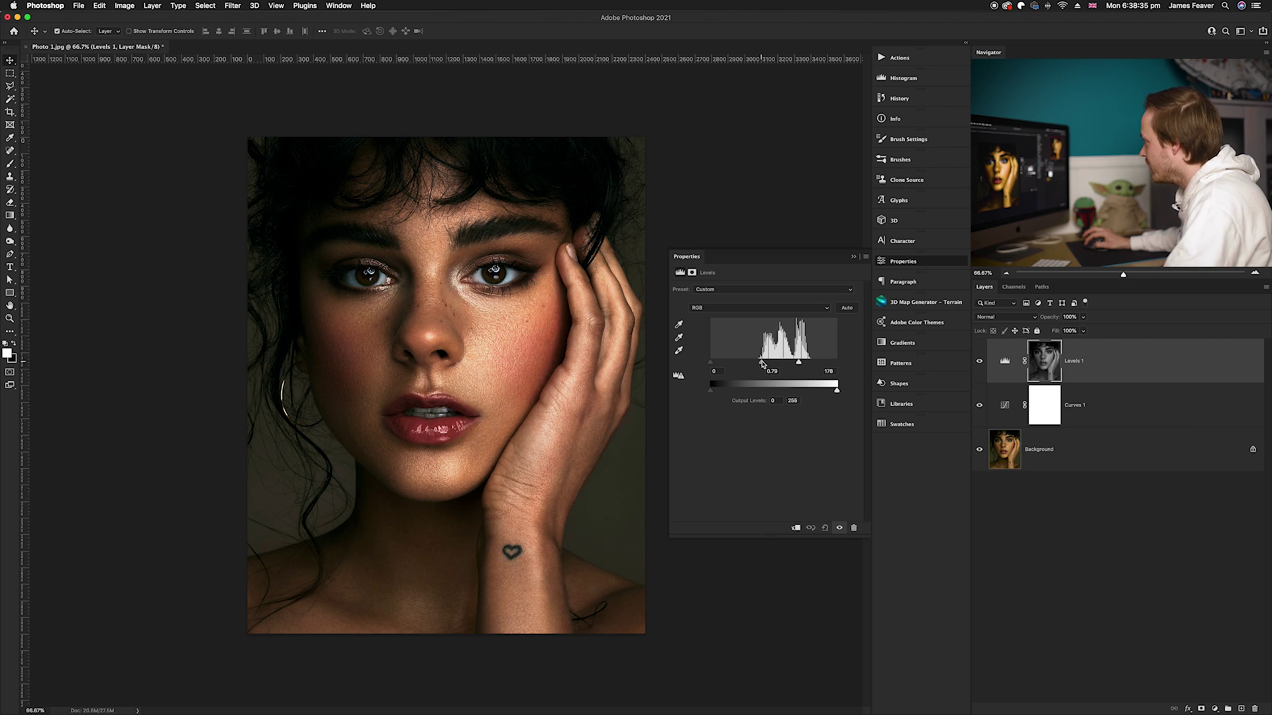
click(980, 363)
click(980, 363)
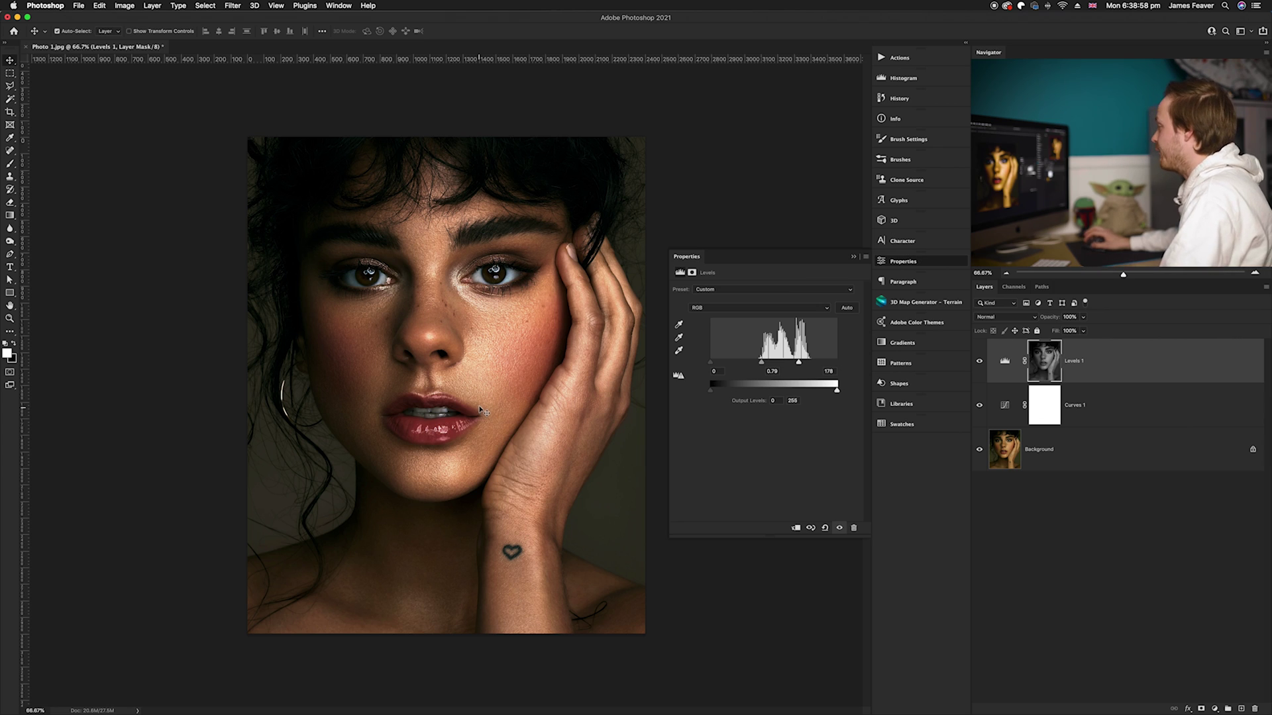
Step: Close the Levels panel and add a Color Balance adjustment layer
click(934, 260)
click(1064, 507)
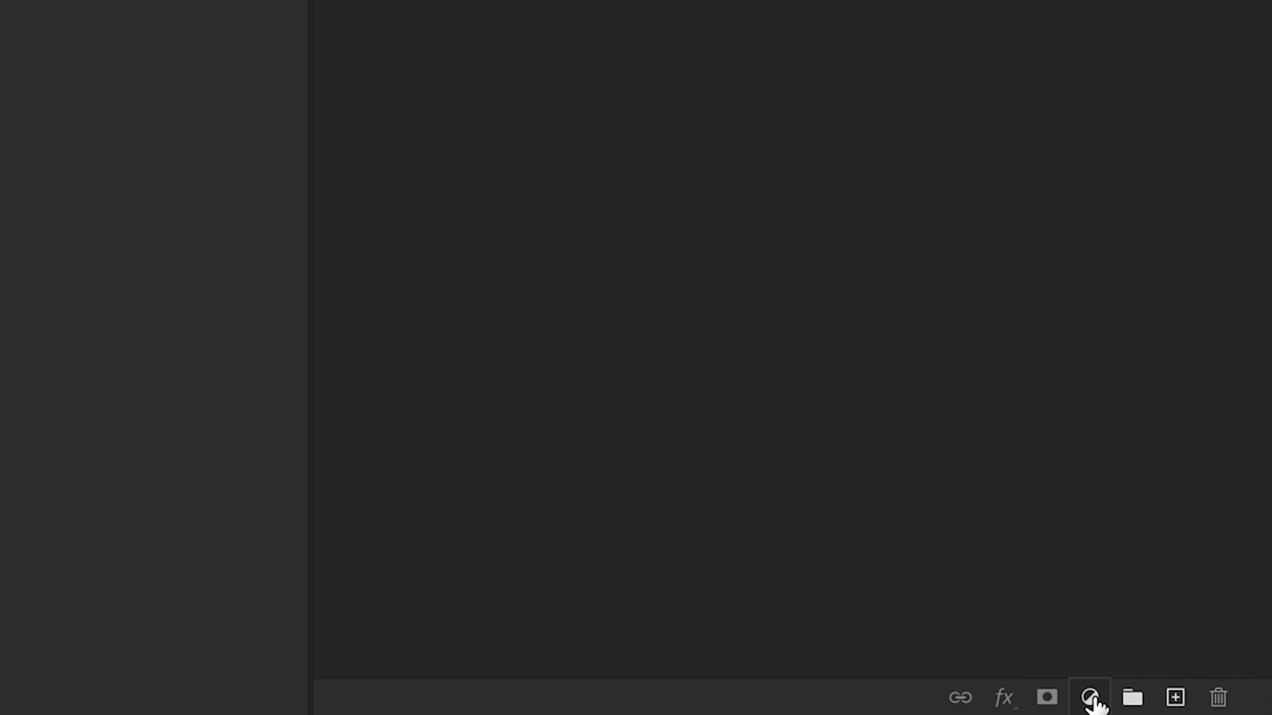
click(1215, 709)
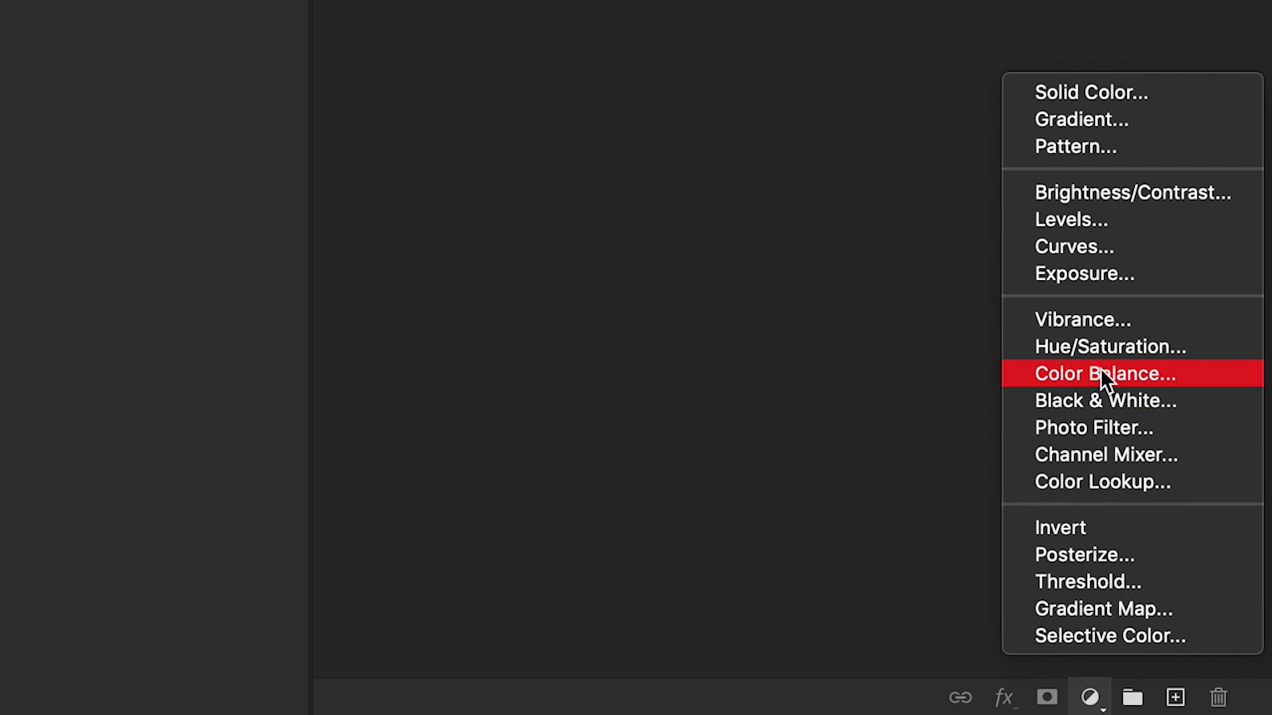
click(1099, 370)
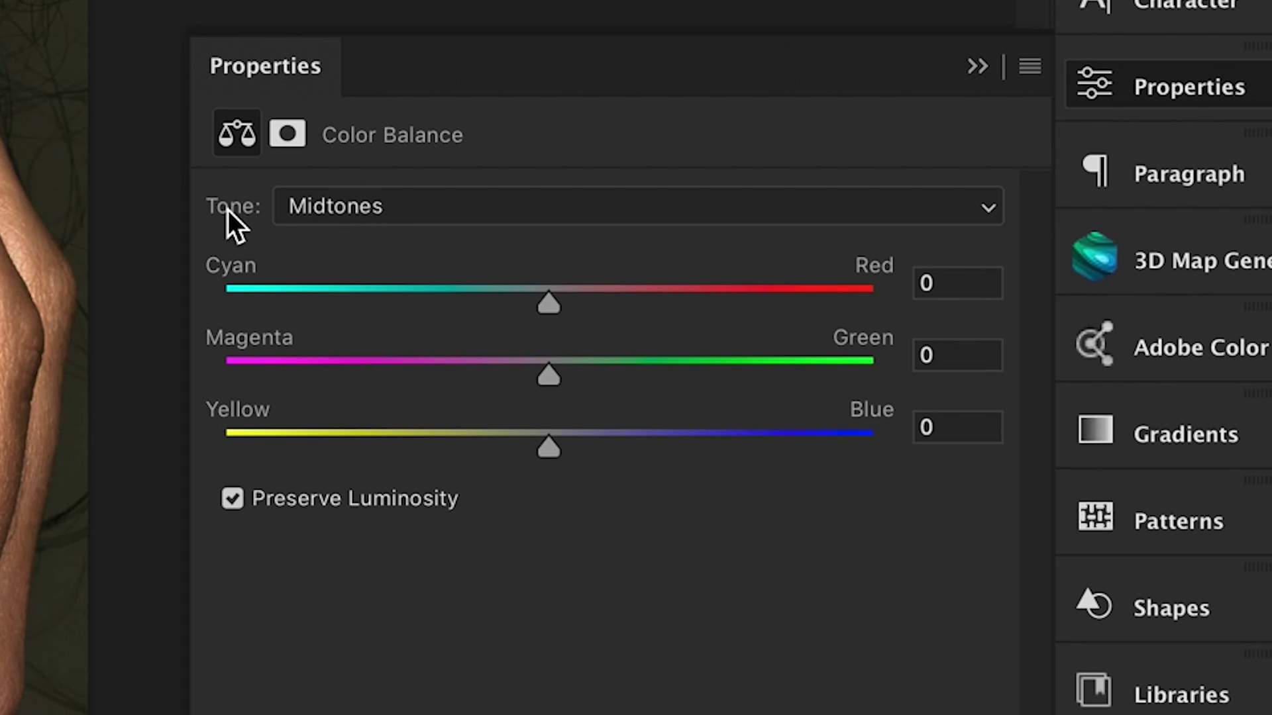
Step: Shift the Color Balance shadows toward magenta with Magenta–Green at -8
click(331, 208)
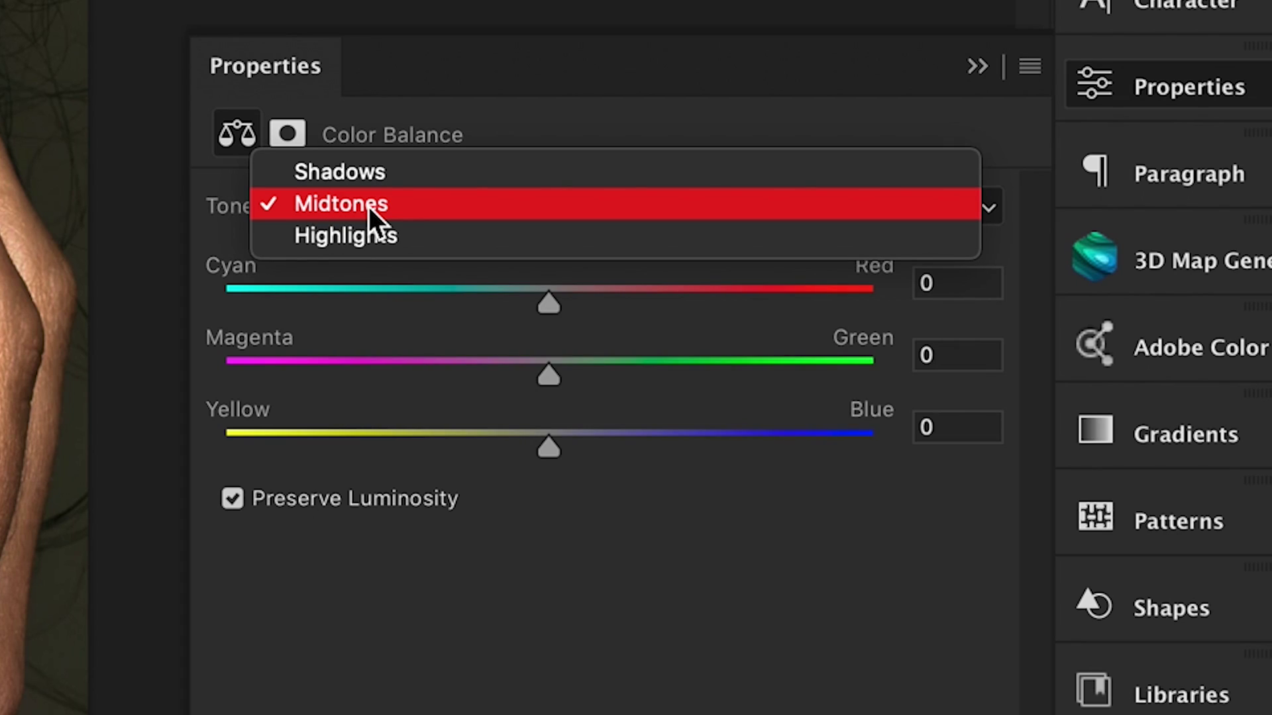
click(366, 175)
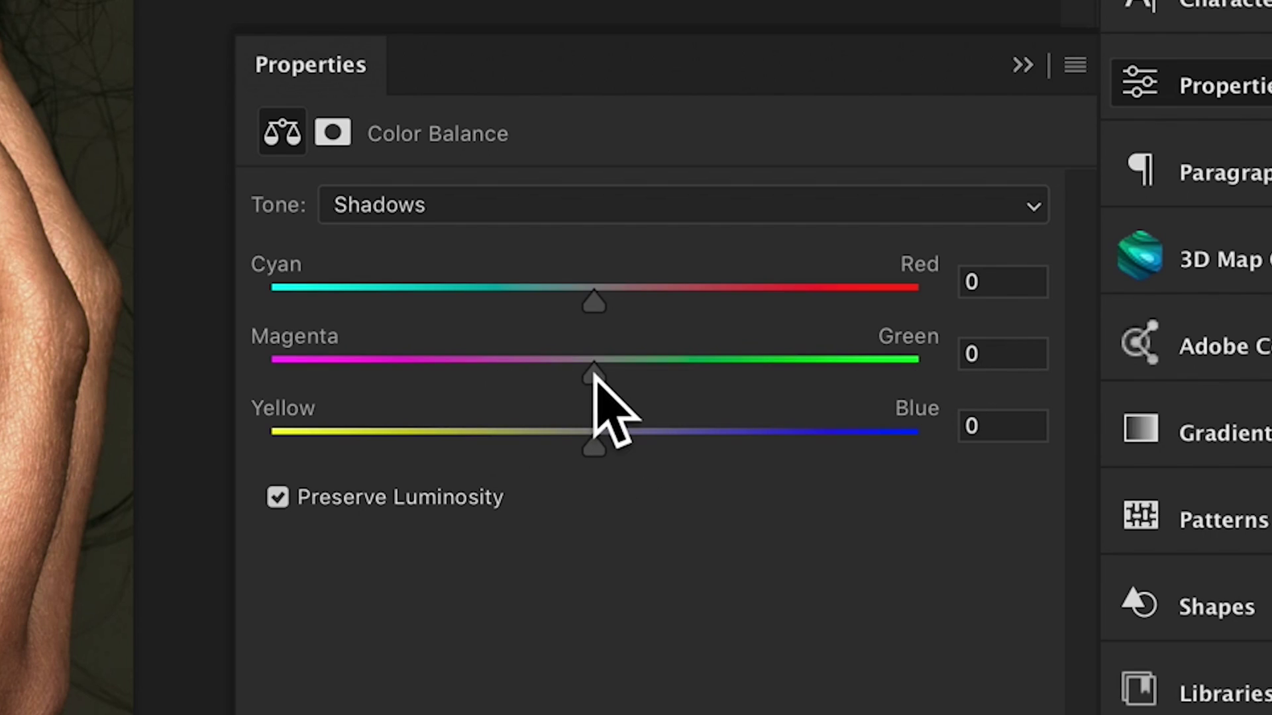
drag(598, 378, 567, 382)
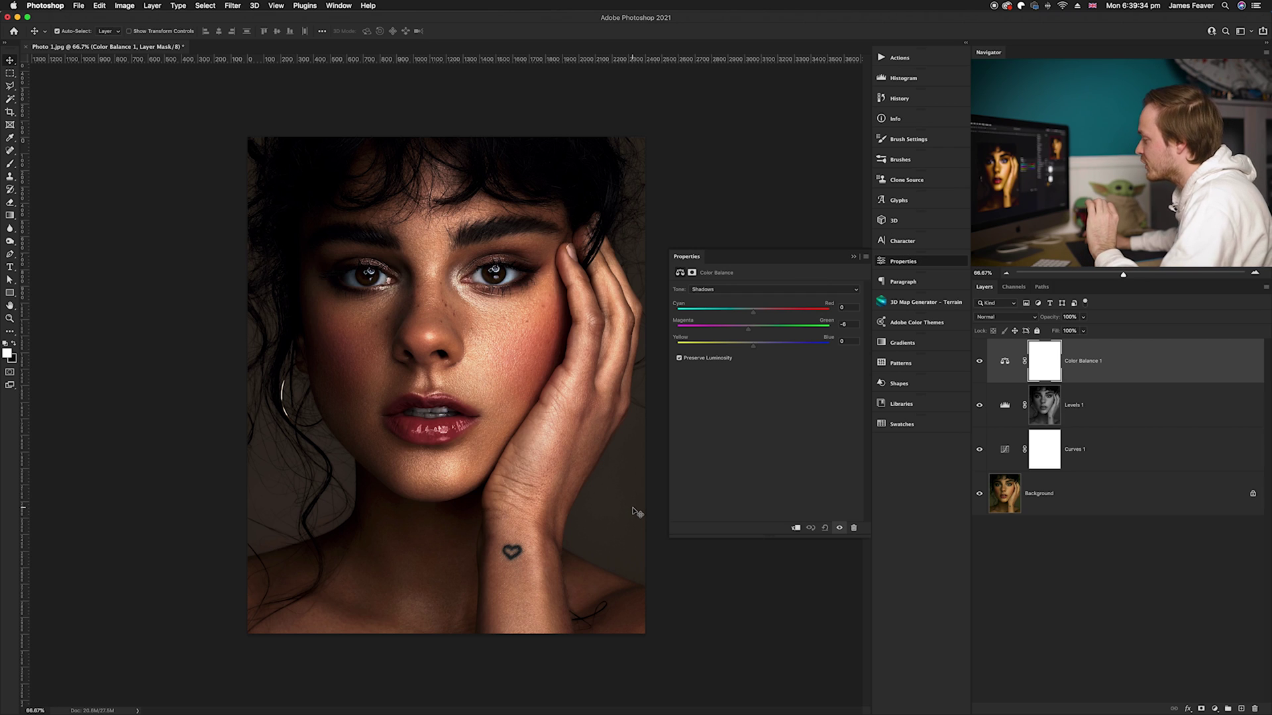
Step: Add red and yellow to the midtones, set highlights Yellow–Blue to -5 and adjust Cyan–Red
click(708, 296)
click(707, 299)
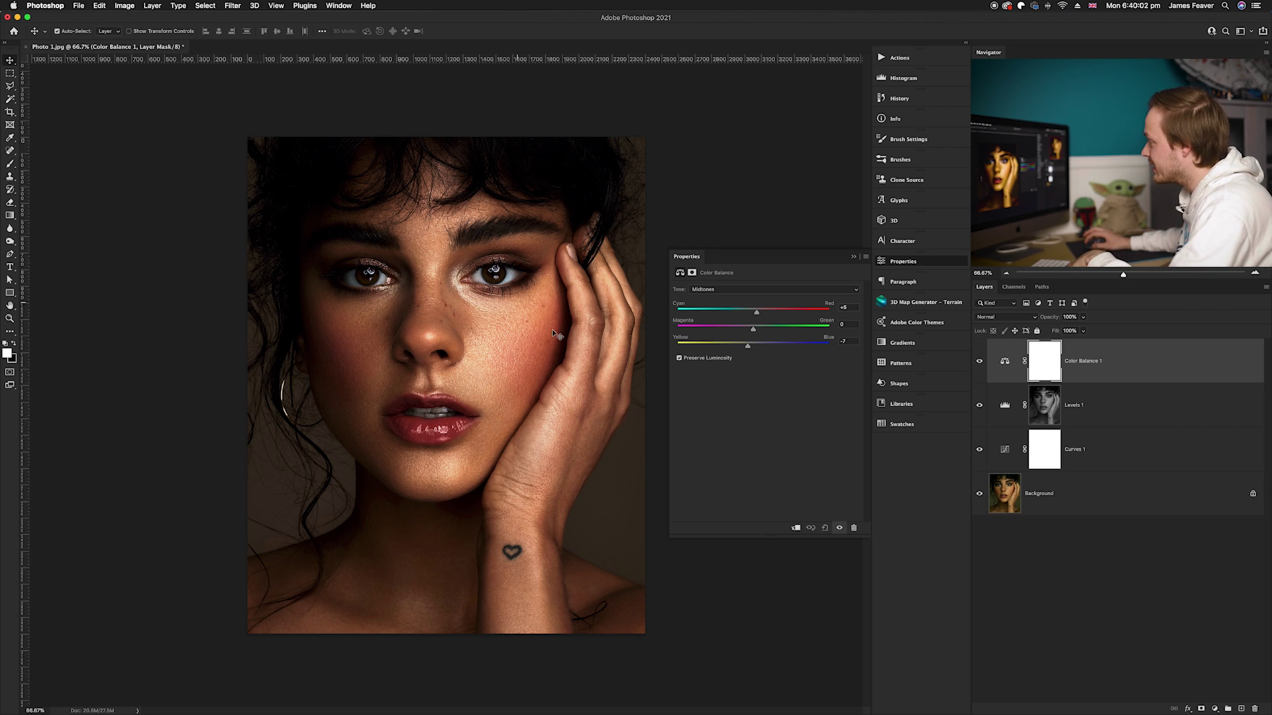
click(721, 290)
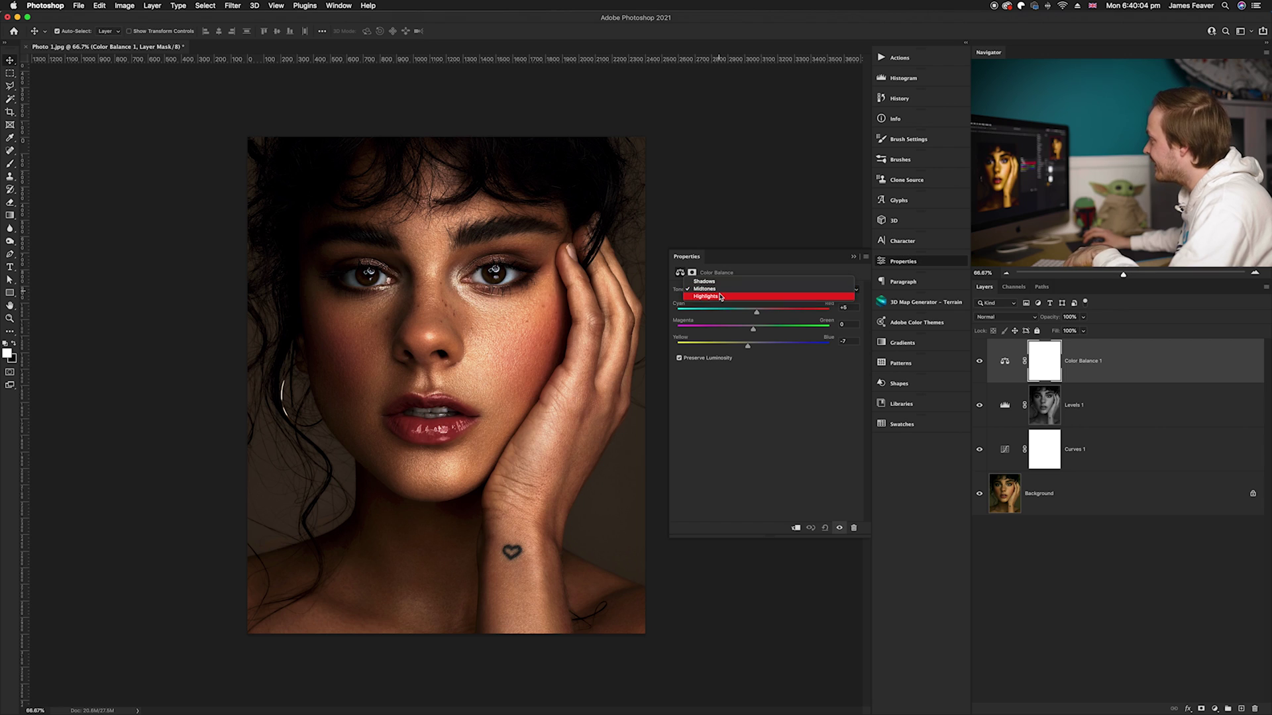
click(722, 298)
click(841, 341)
text(-5)
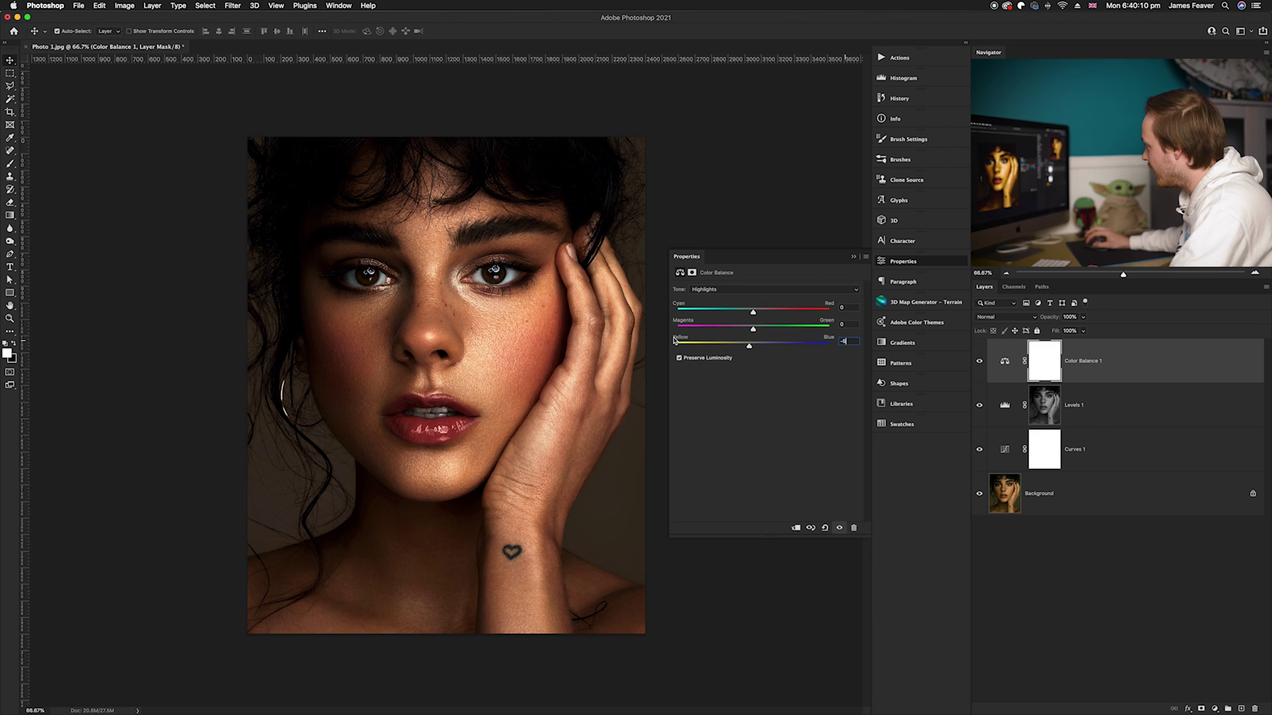
click(854, 306)
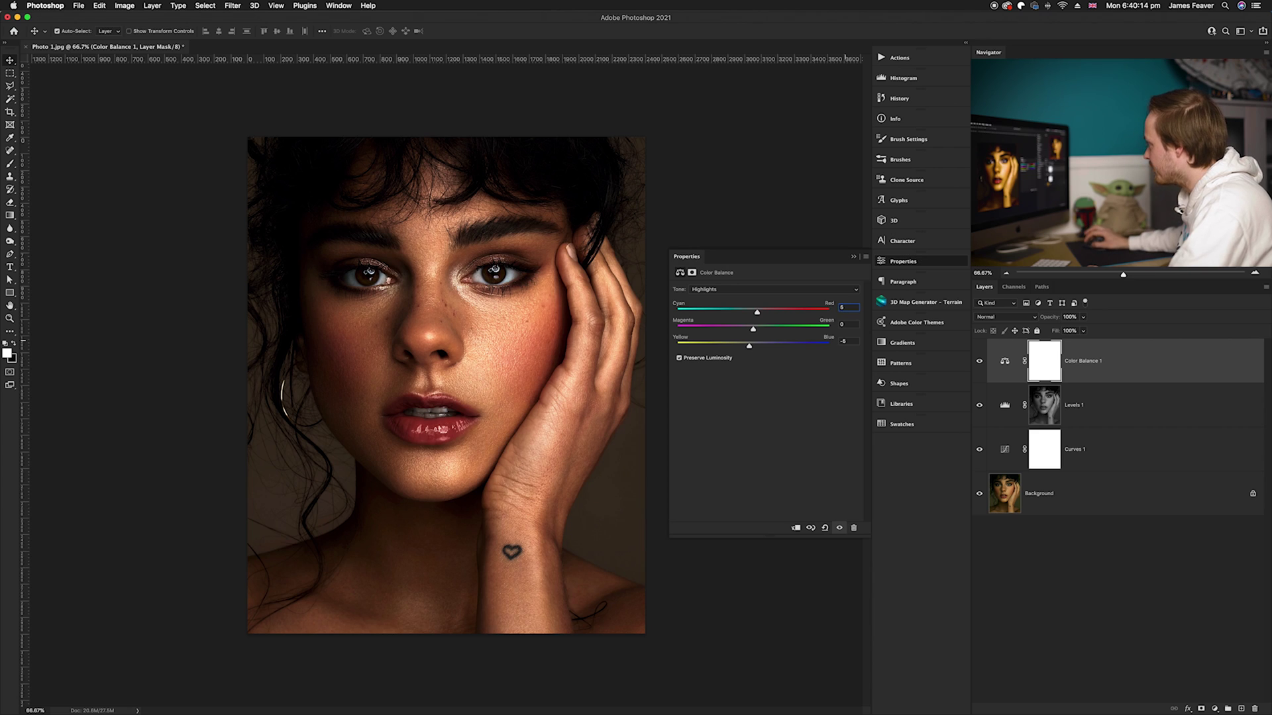
click(895, 262)
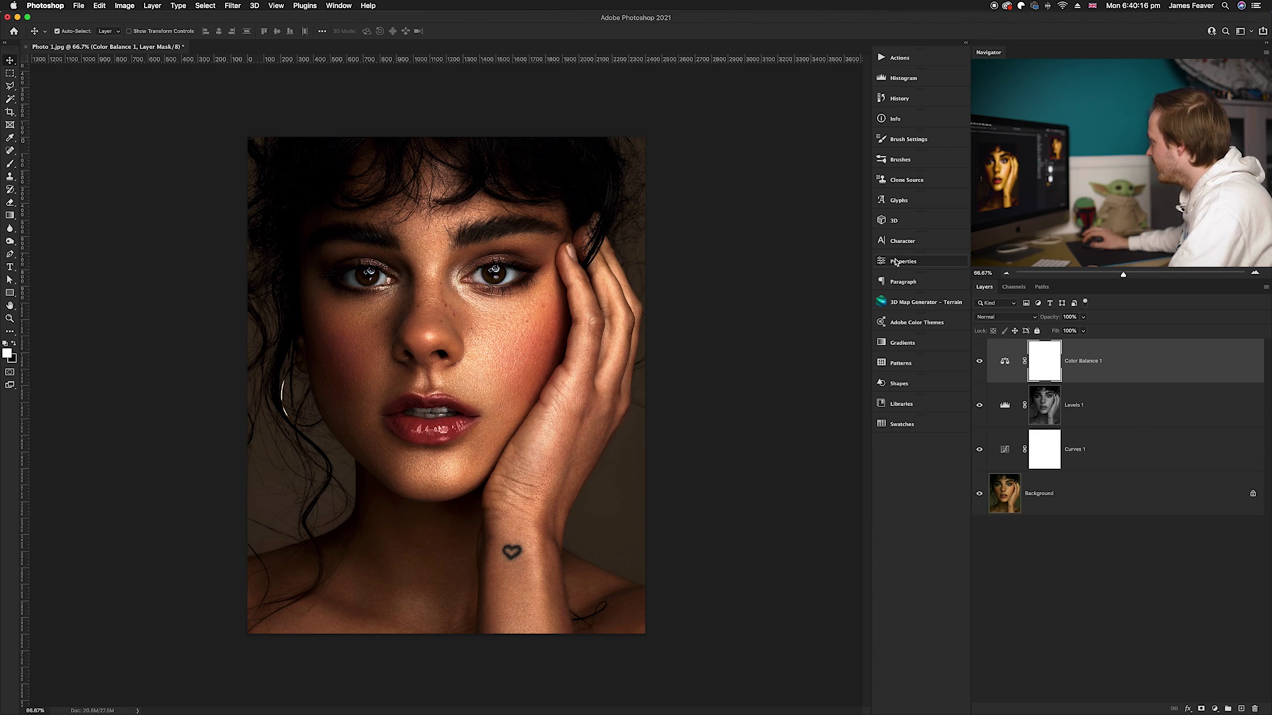
click(979, 362)
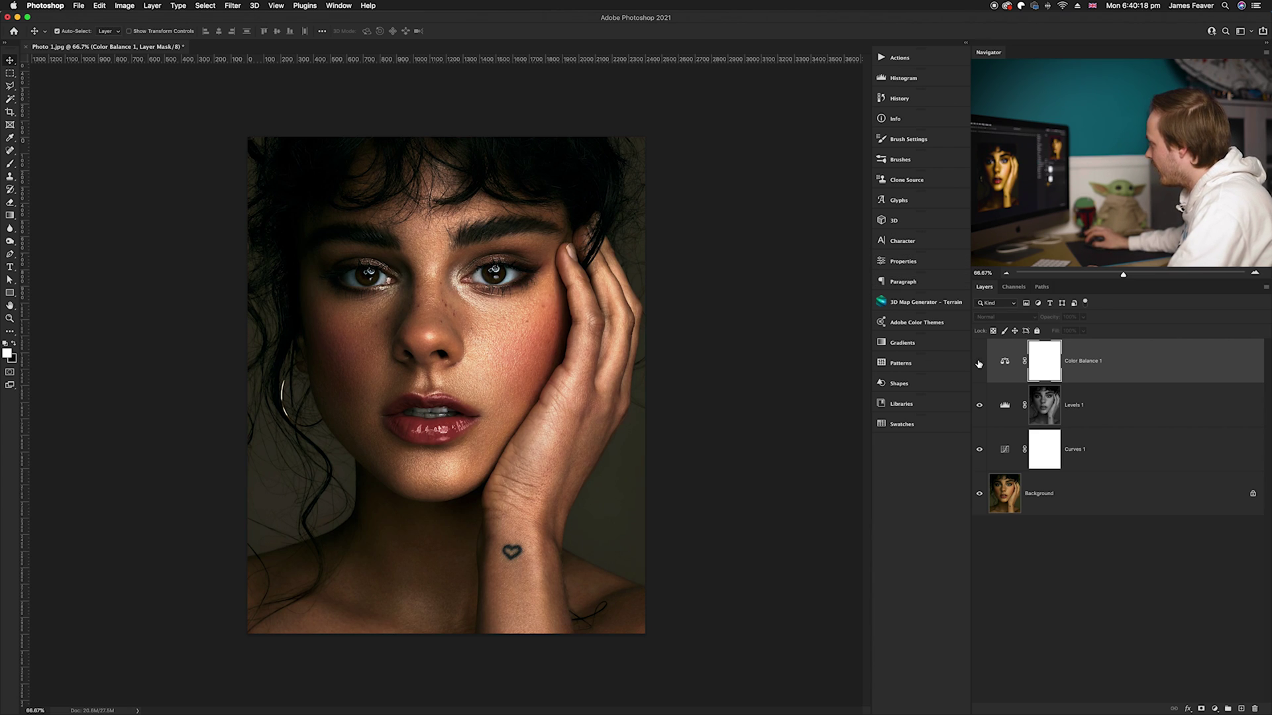
click(979, 362)
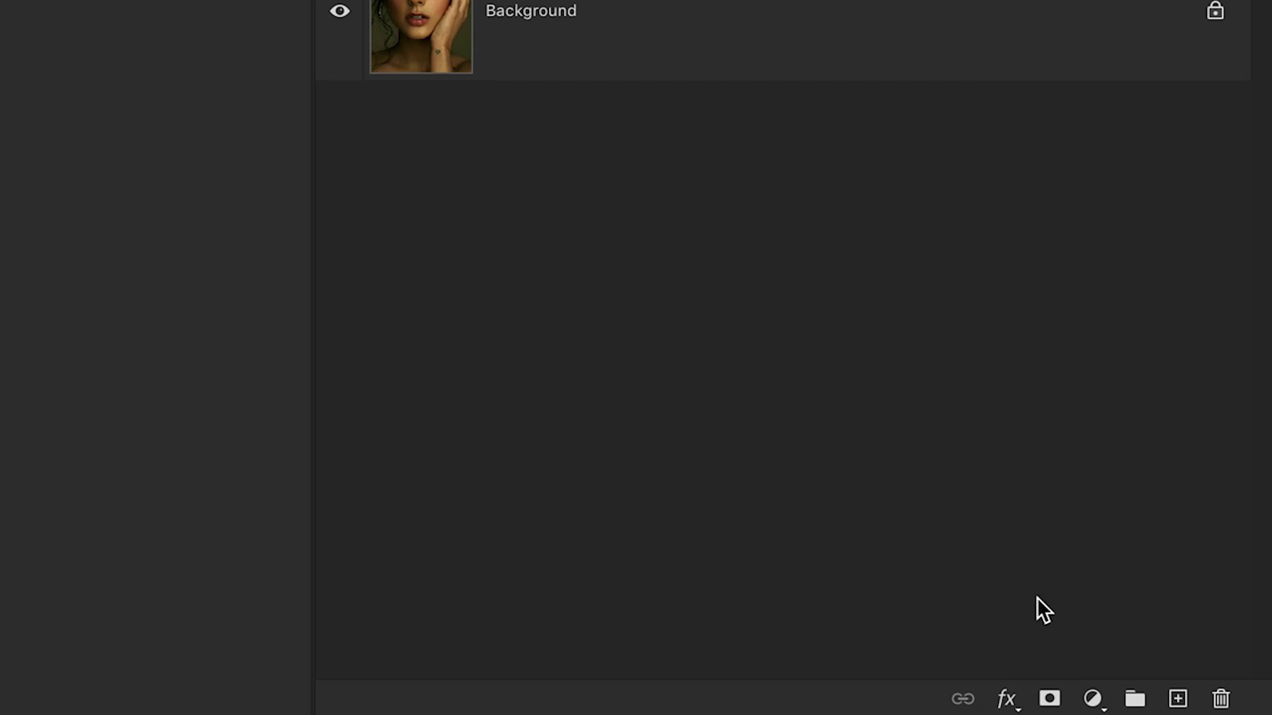
Step: Add a Vibrance adjustment layer set to +16 vibrance and close its Properties panel
click(1094, 697)
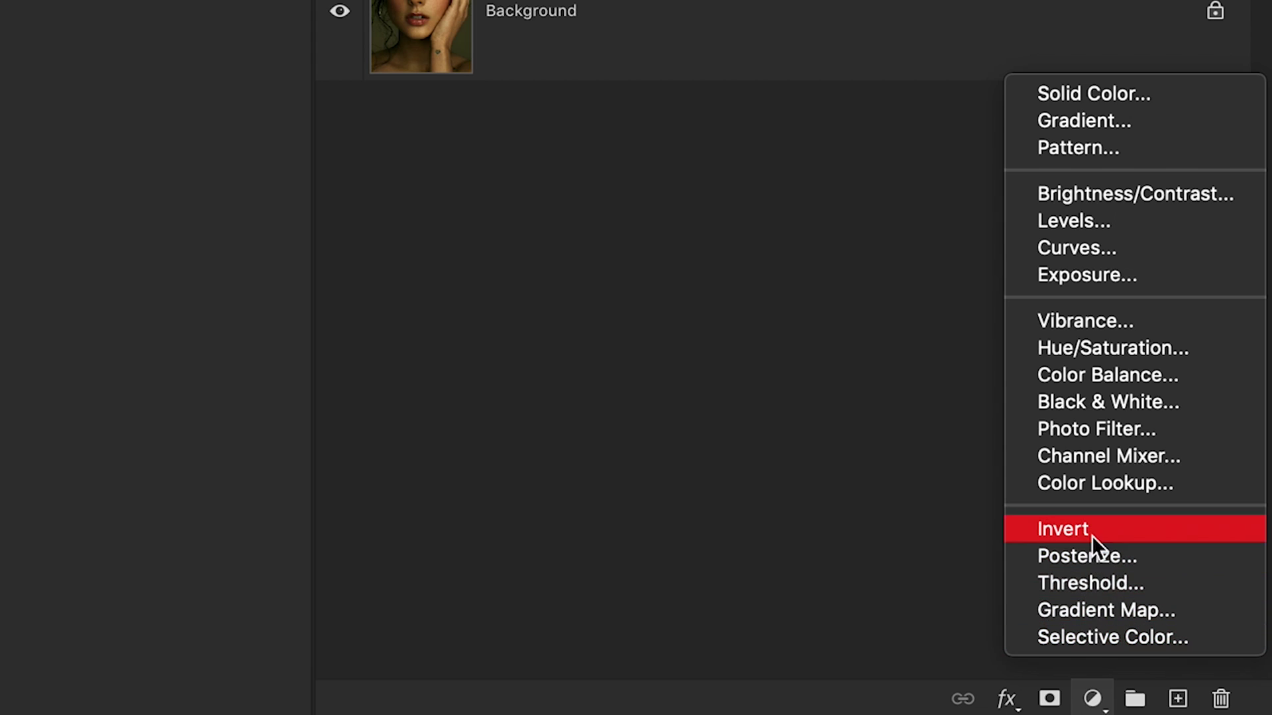
click(1084, 323)
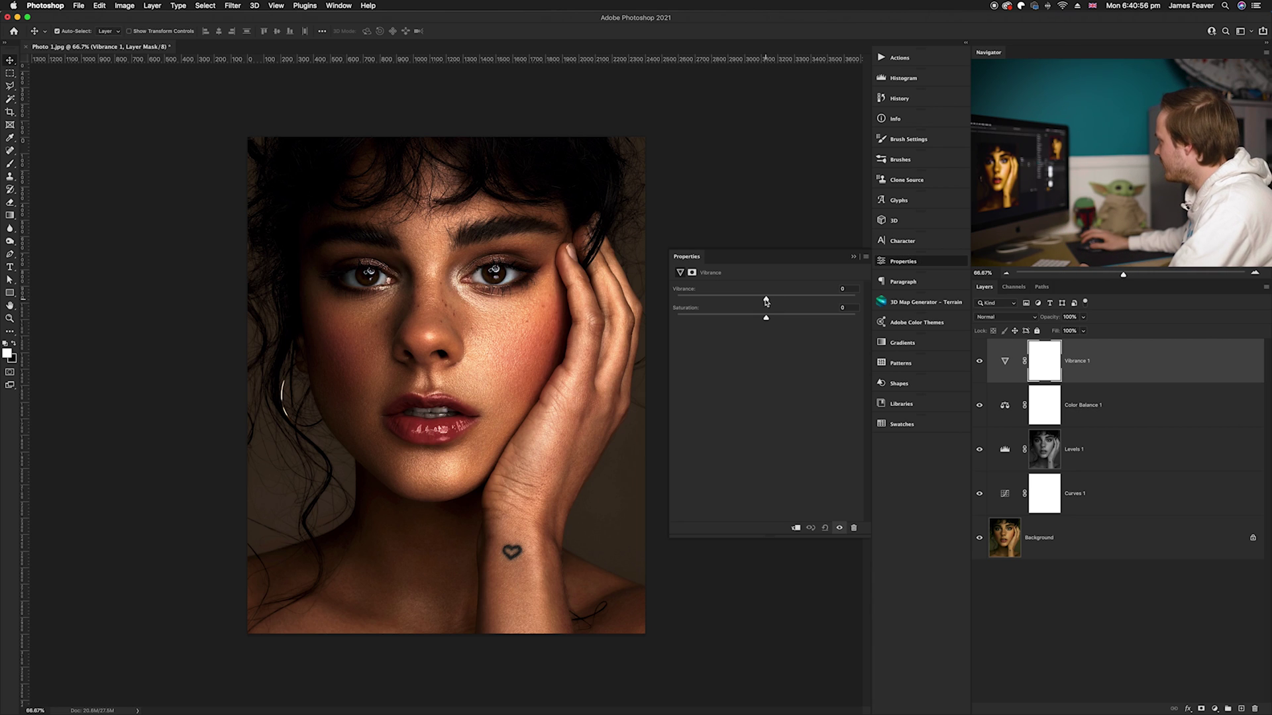
mouse_move(766, 302)
mouse_down()
mouse_move(799, 303)
mouse_move(780, 304)
mouse_up()
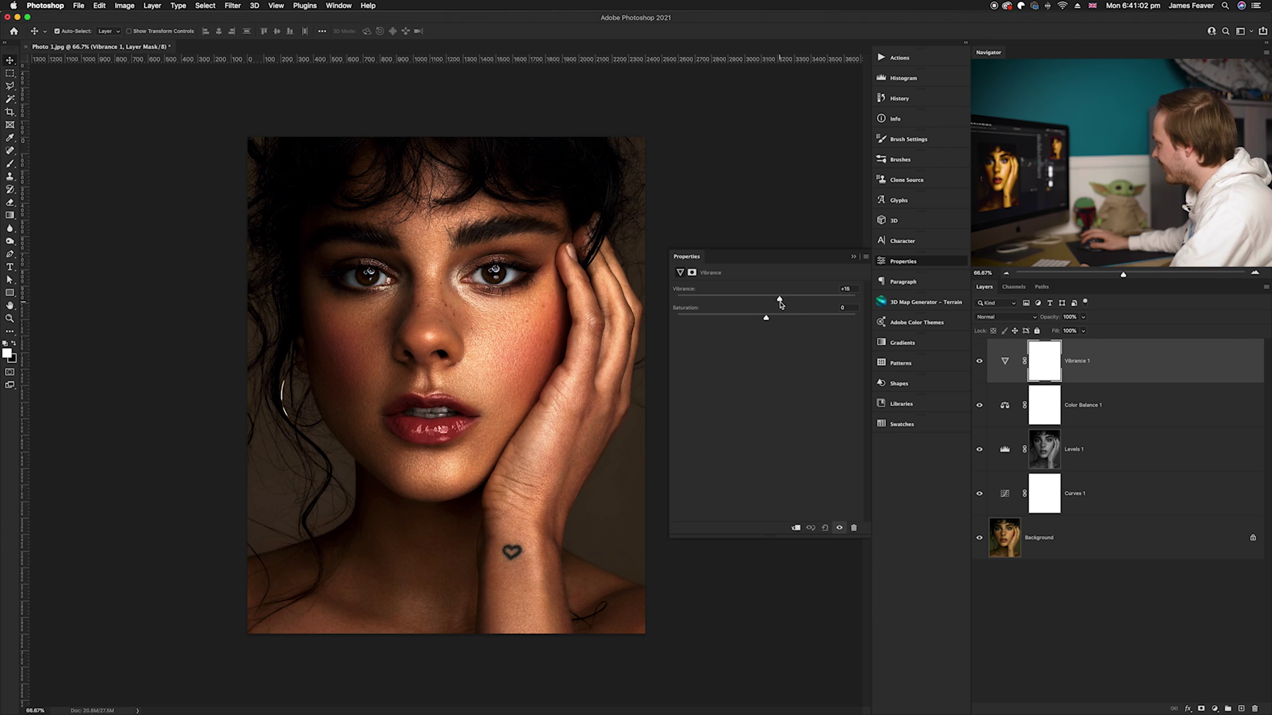
click(856, 290)
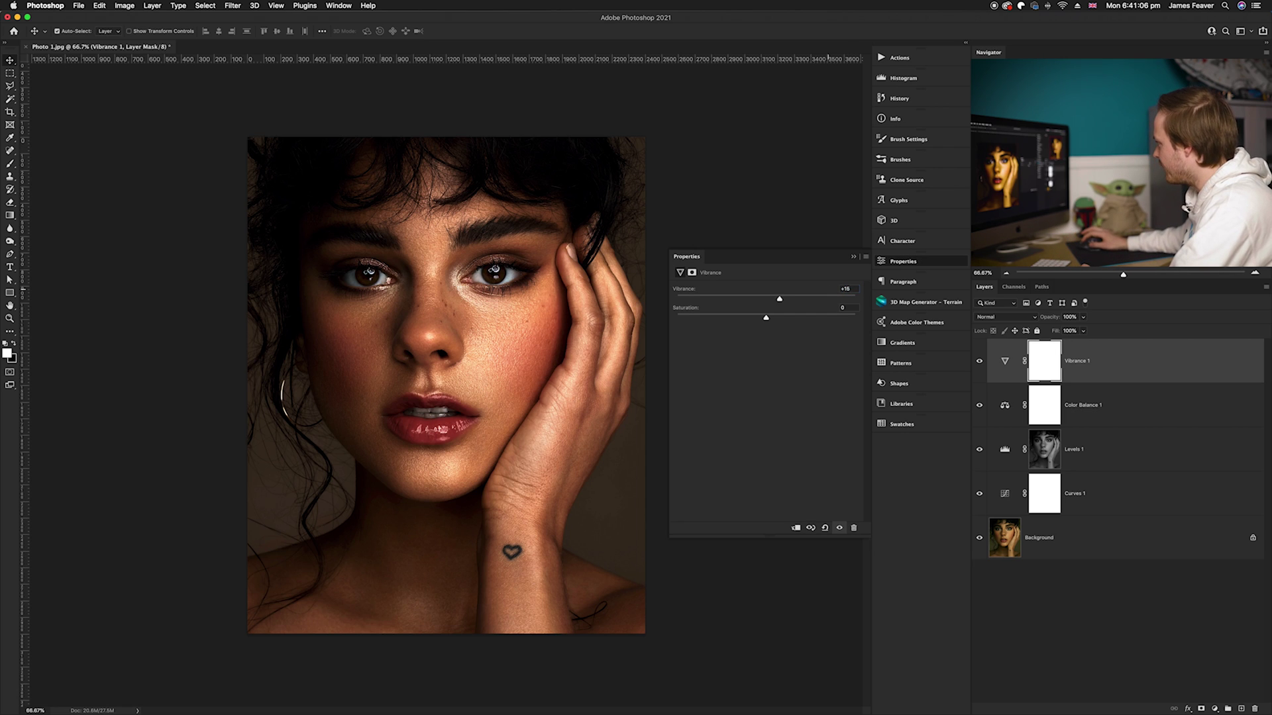
click(903, 263)
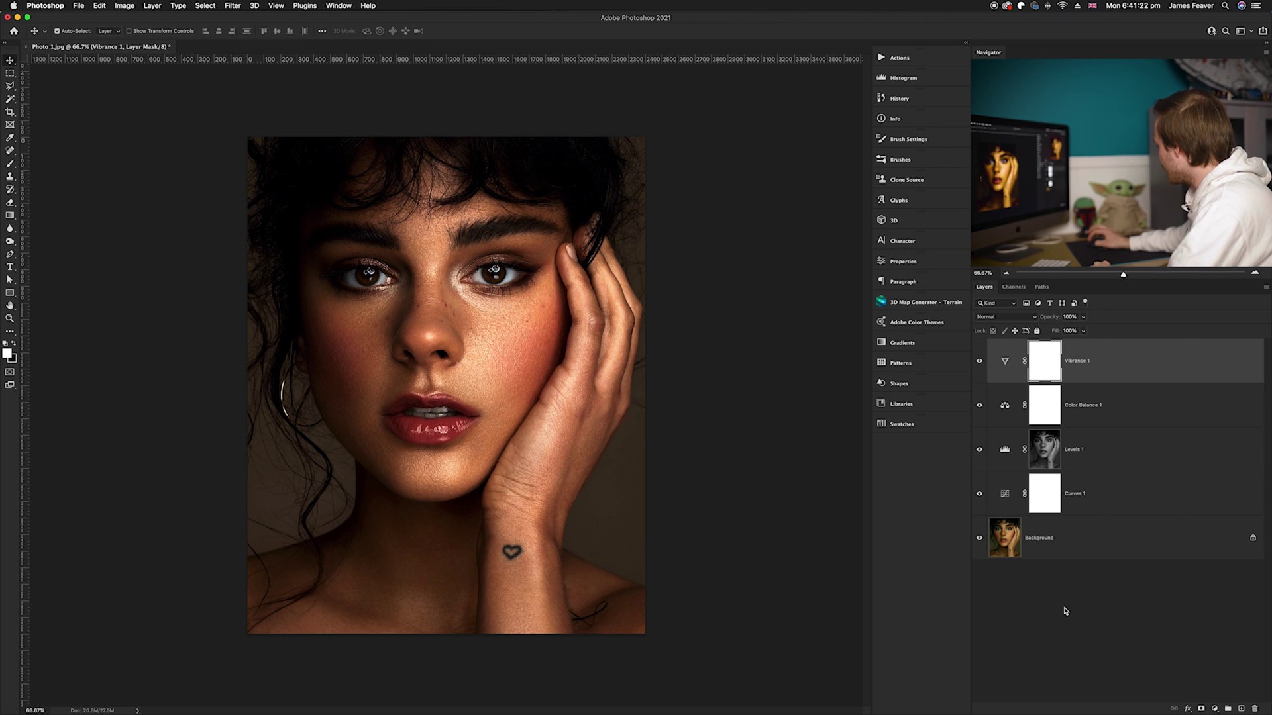
click(1215, 709)
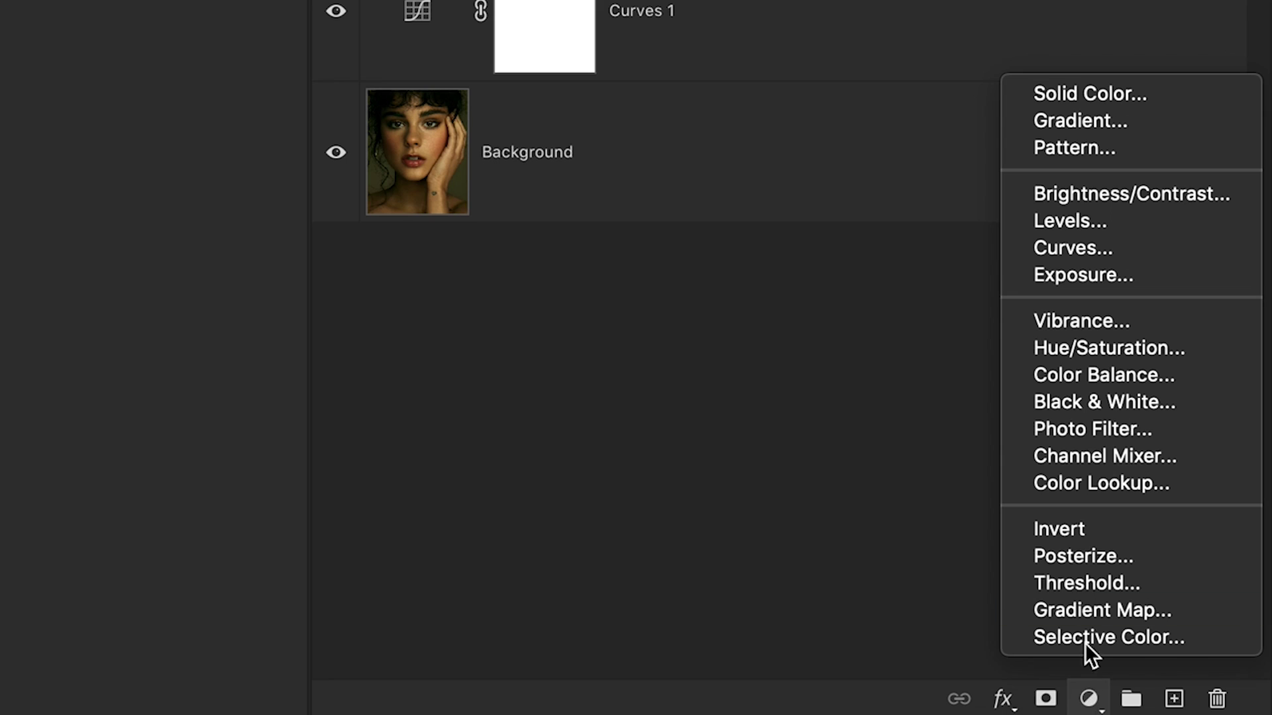
Step: Add a Curves 2 layer shaped into a gentle S-curve with the black point nudged inward
click(1086, 250)
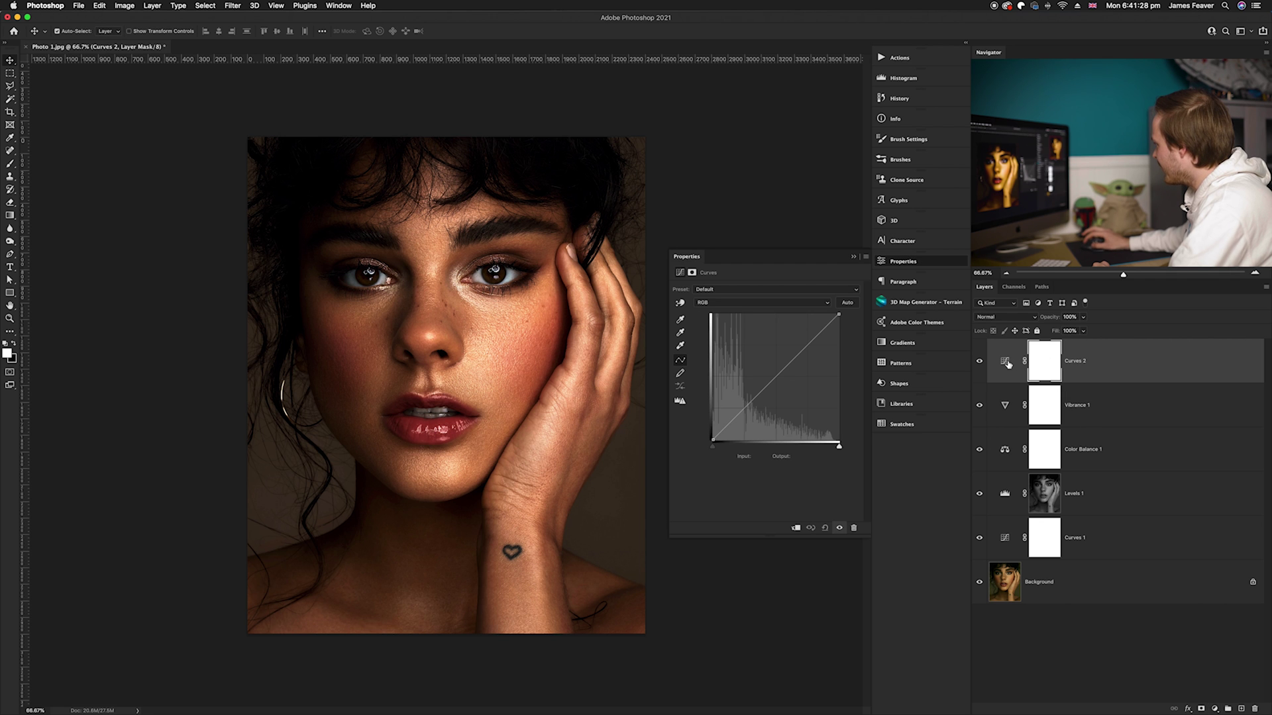
click(1005, 362)
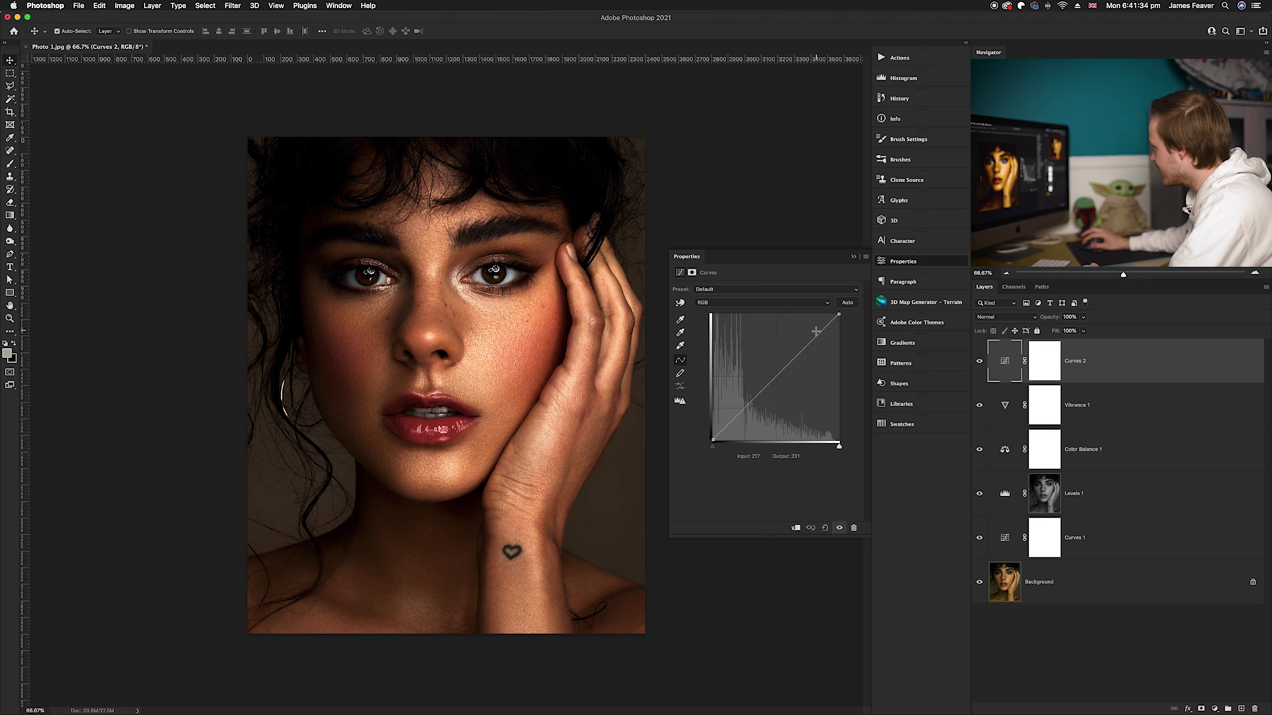
drag(807, 345, 804, 341)
click(745, 408)
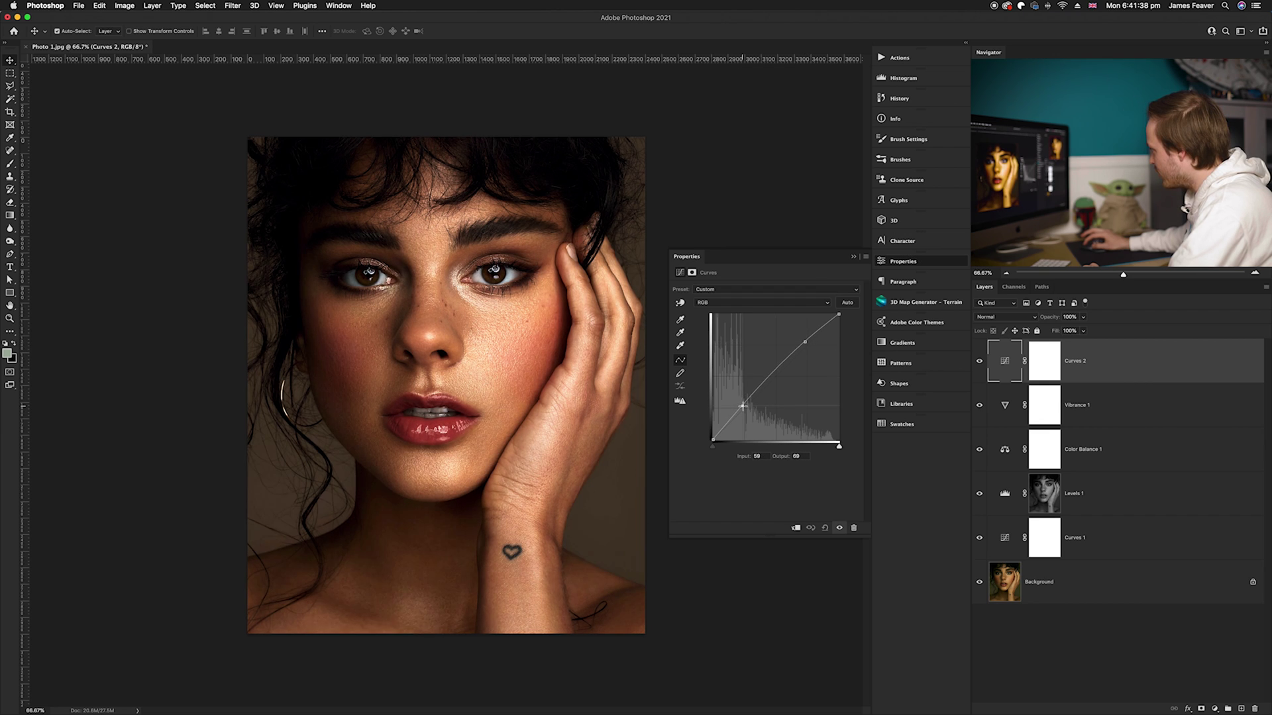
drag(744, 408, 745, 406)
drag(714, 449, 745, 405)
drag(803, 345, 848, 321)
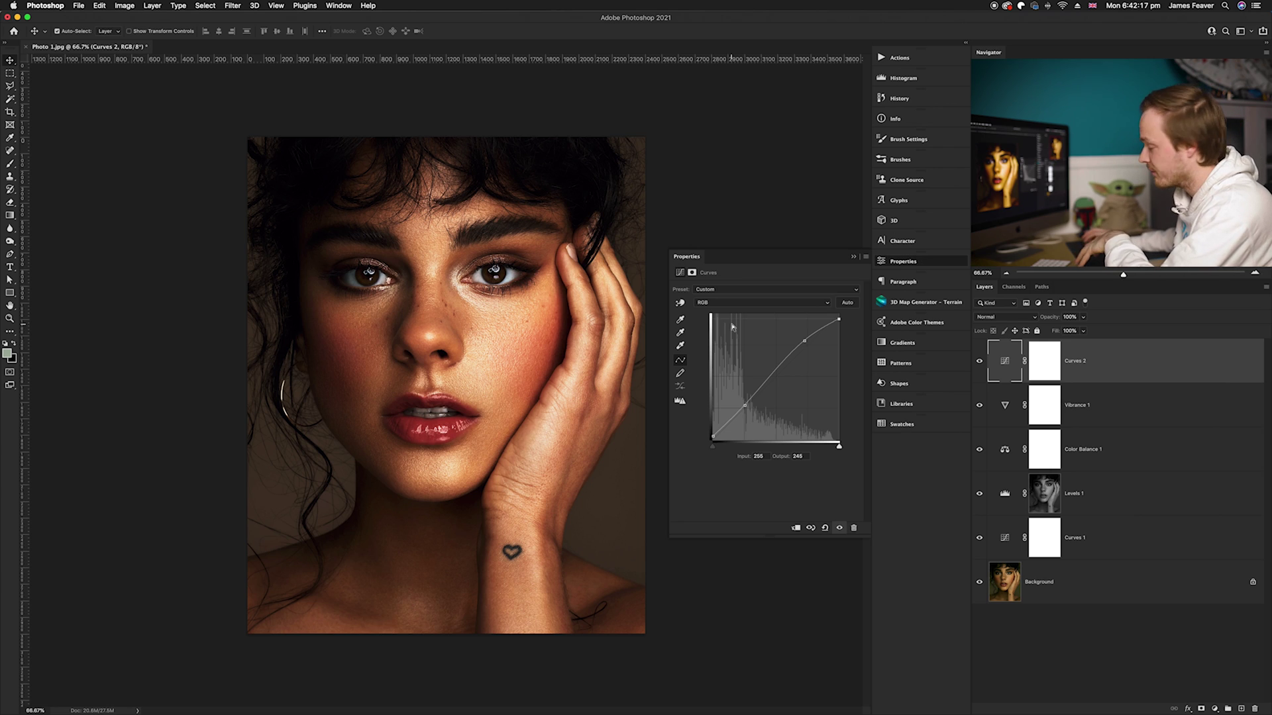
click(902, 261)
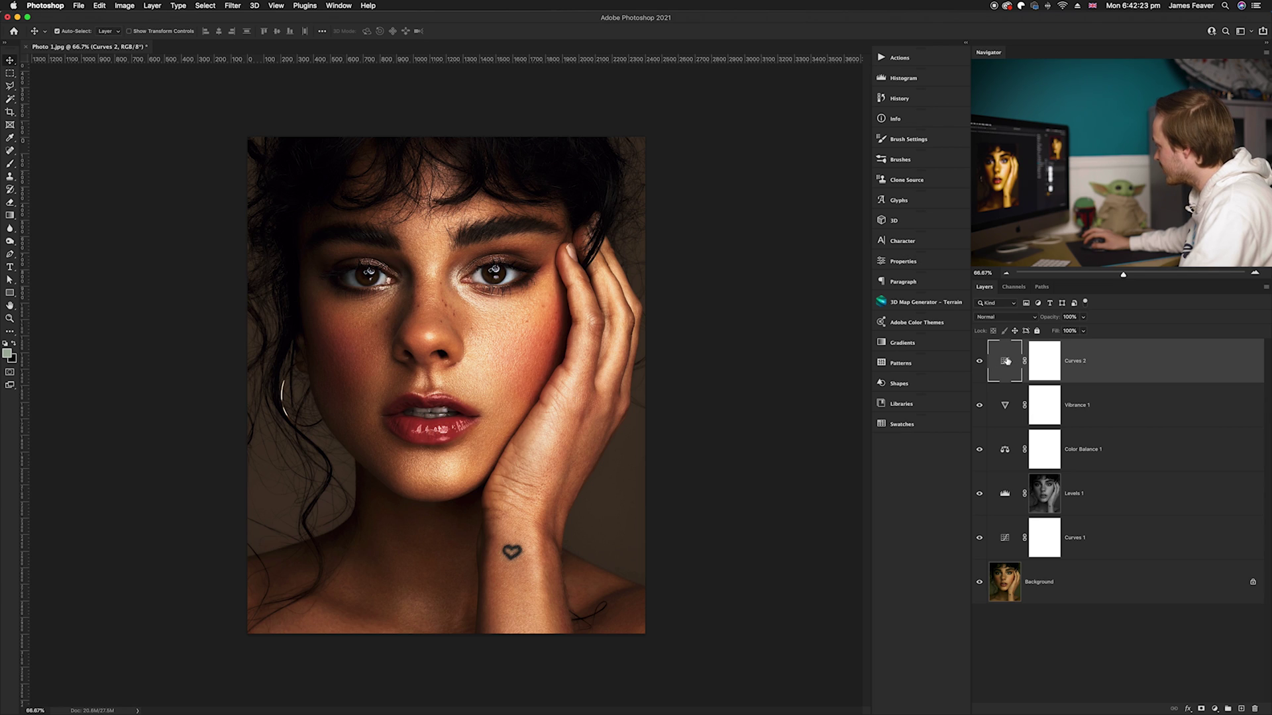
Step: Group all five adjustment layers, rename the group 'Edits', and toggle its visibility to compare
shift+click(1007, 540)
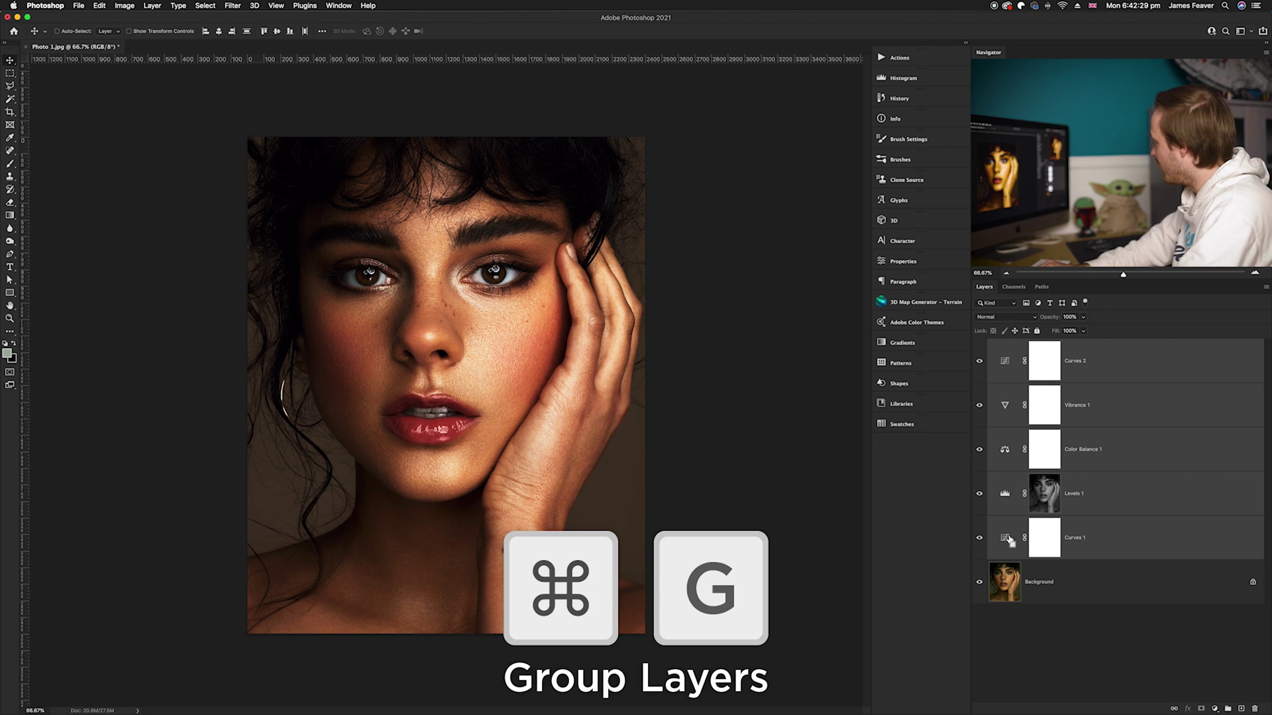
key(super+g)
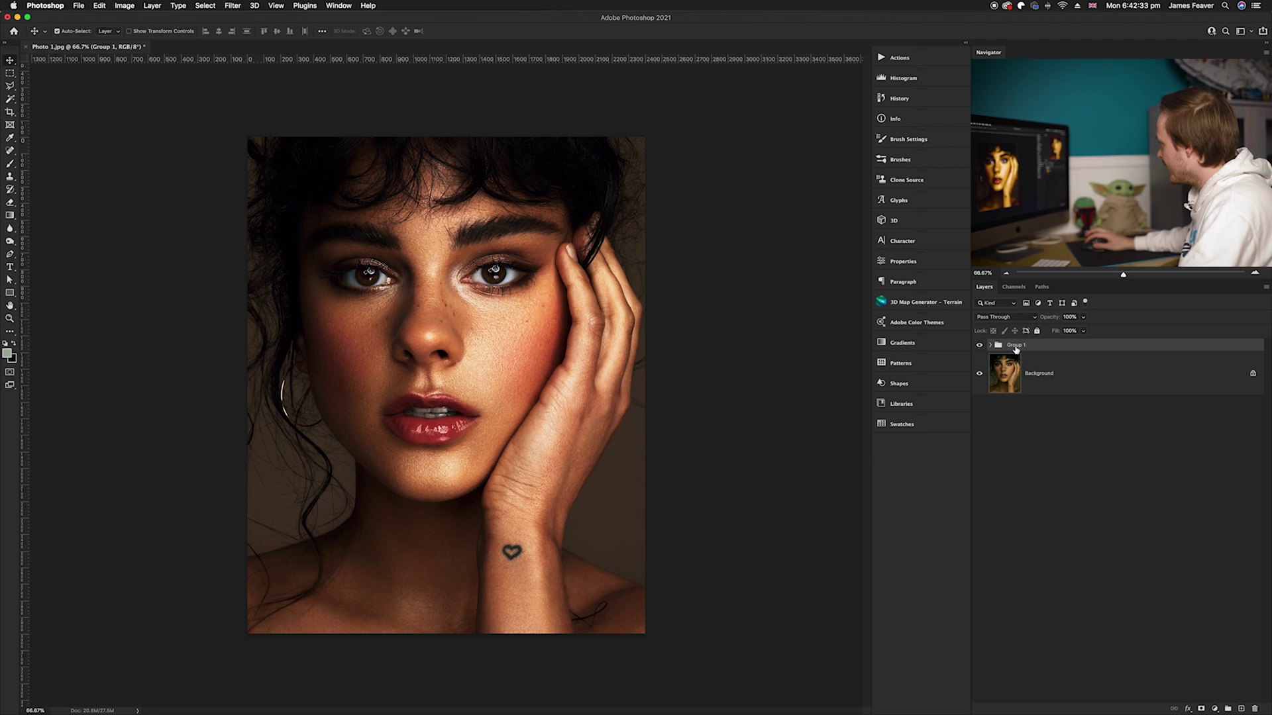
double_click(1016, 346)
text(Ed)
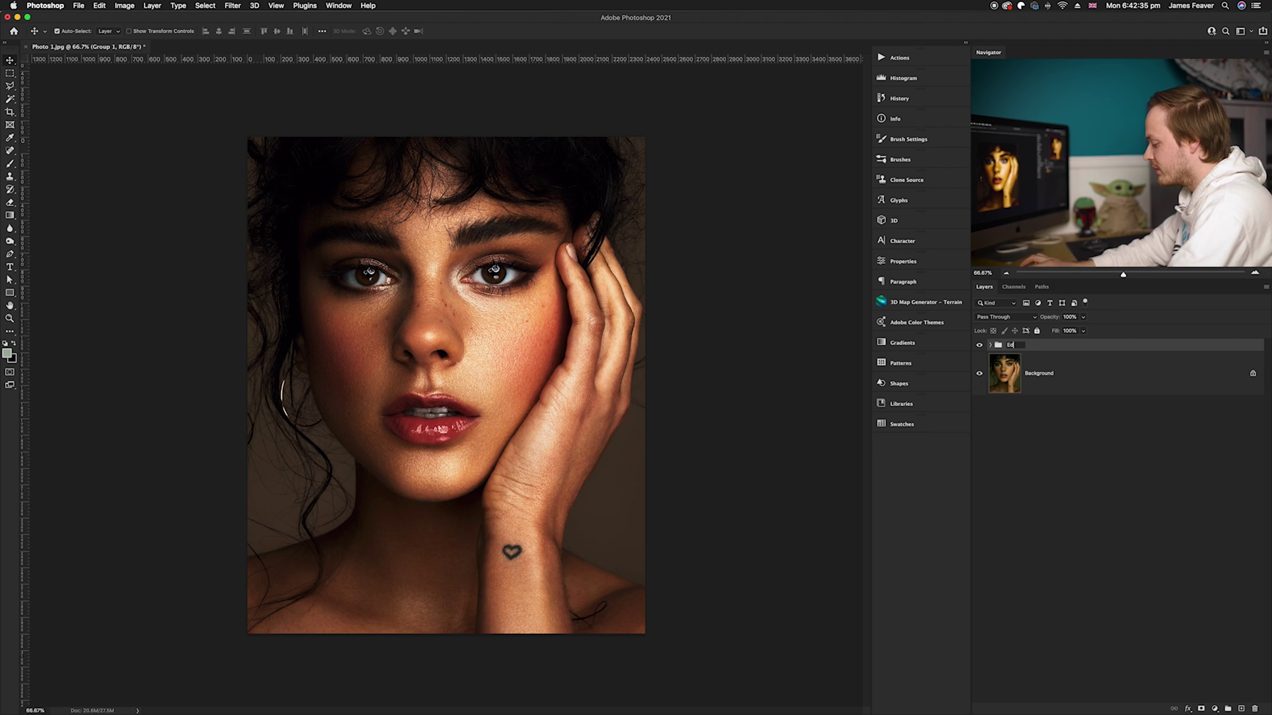
text(its)
key(Return)
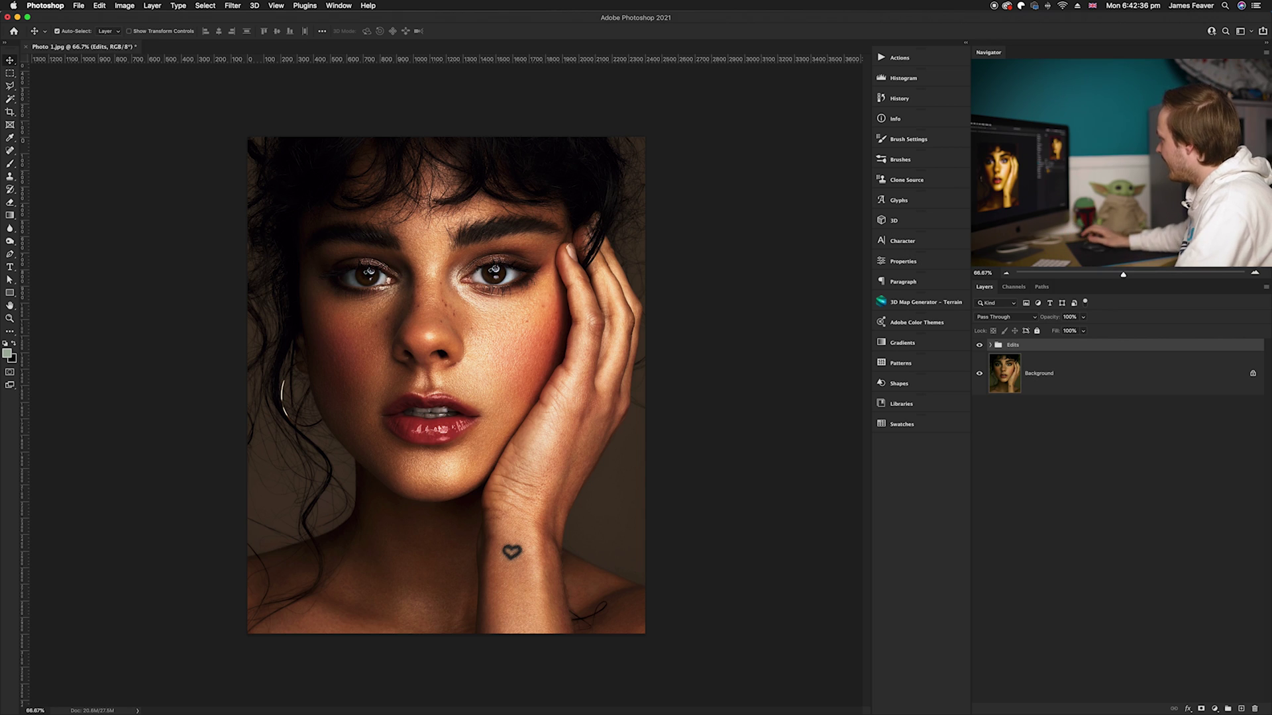
click(979, 345)
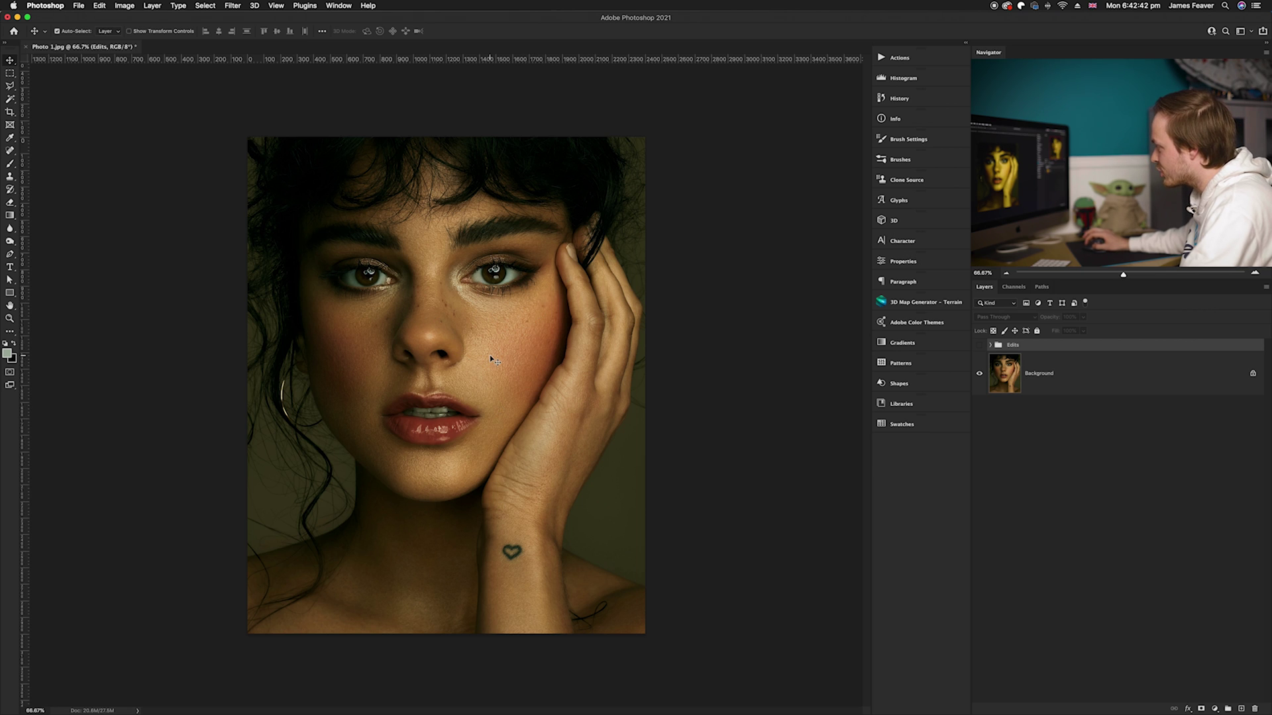
click(979, 346)
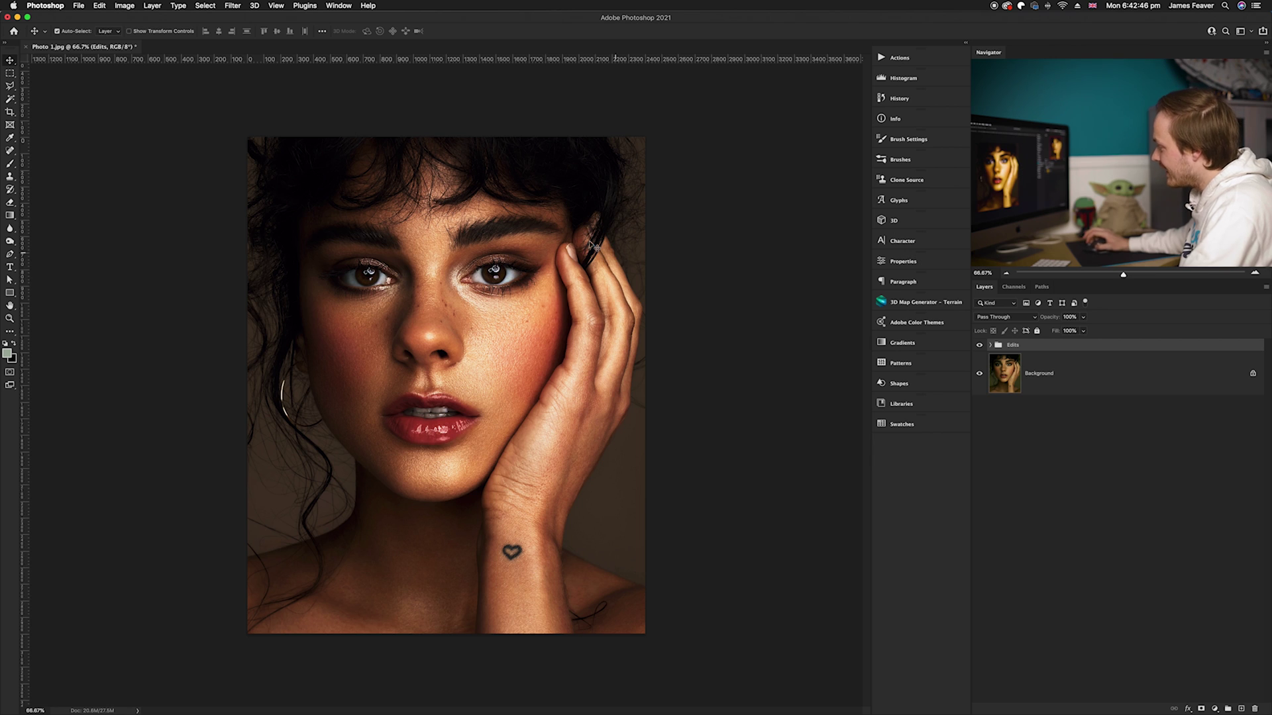